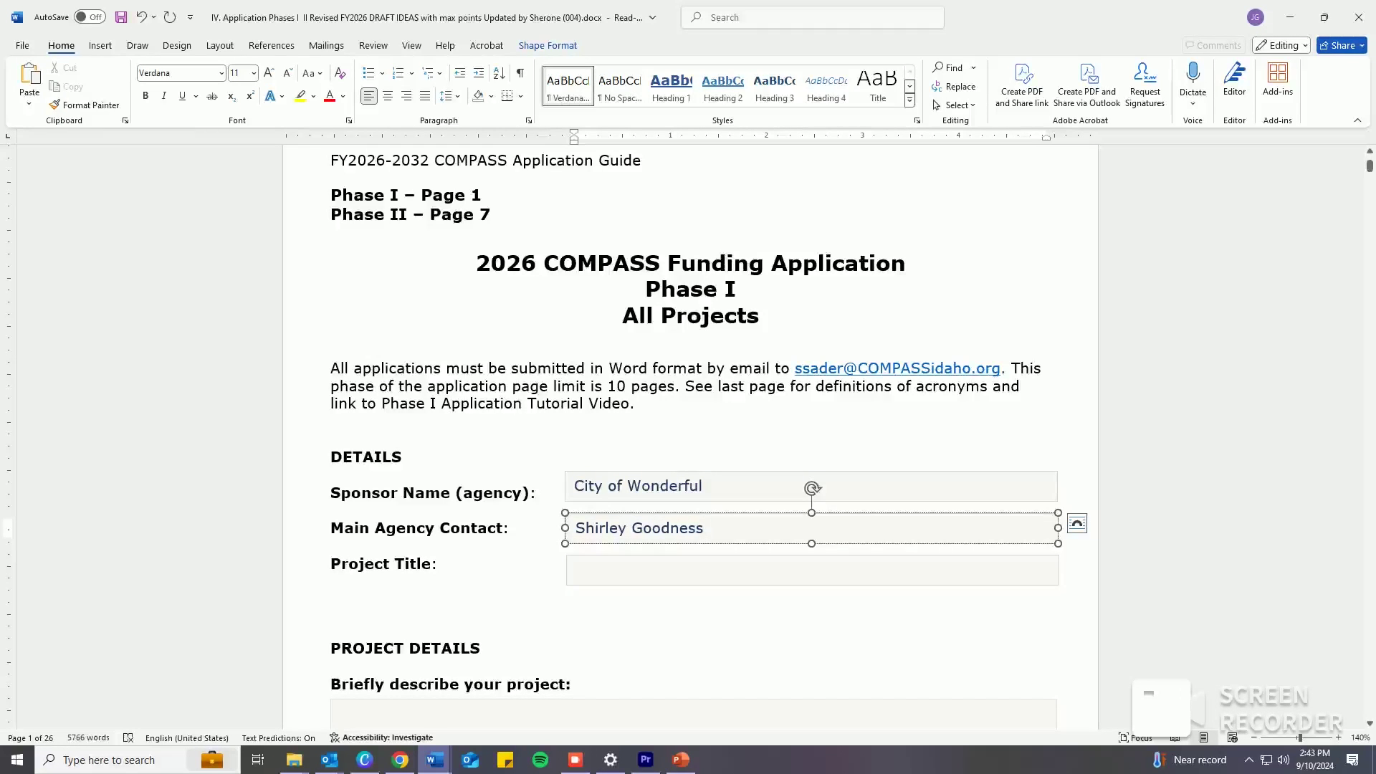
Enter "Amazing Avenue Widening, Beauty Street to Delightful Drive" as the project title.
click(645, 760)
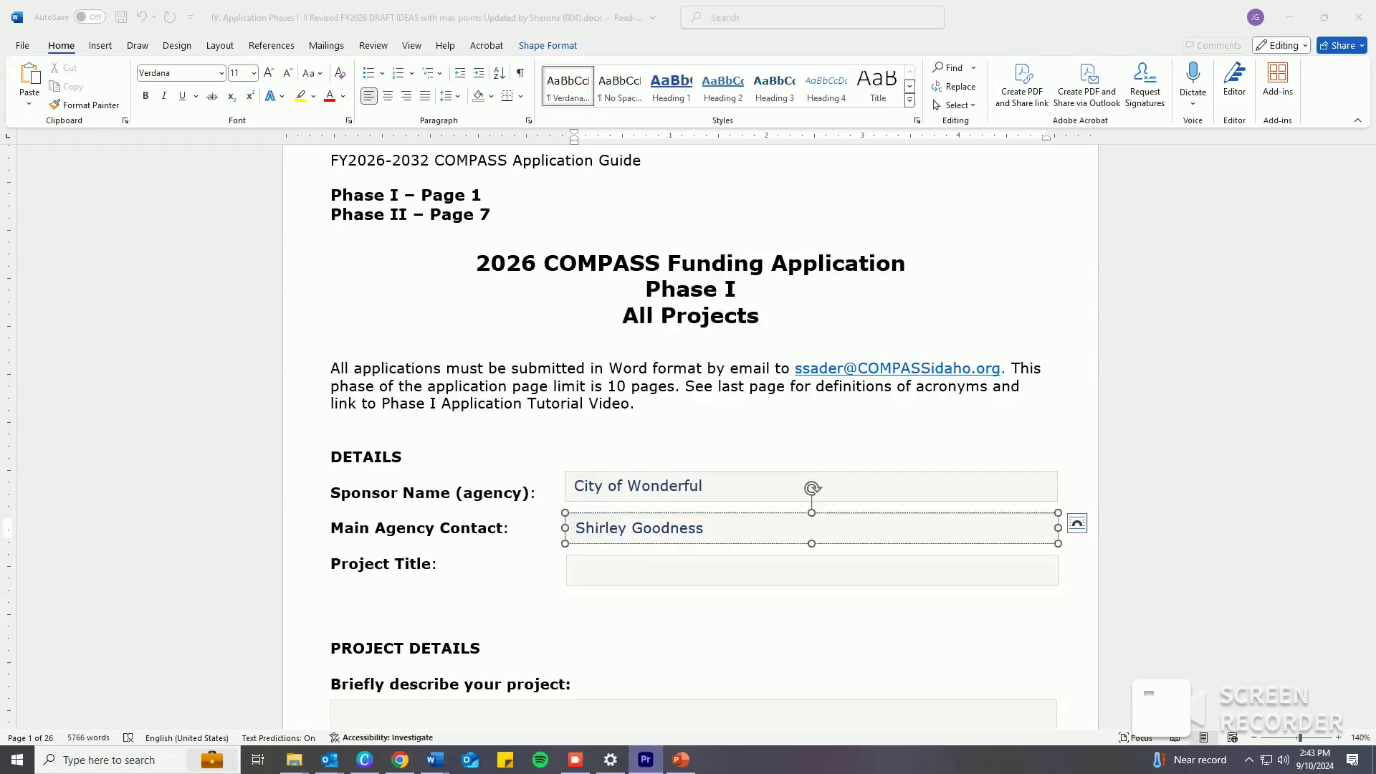
click(616, 570)
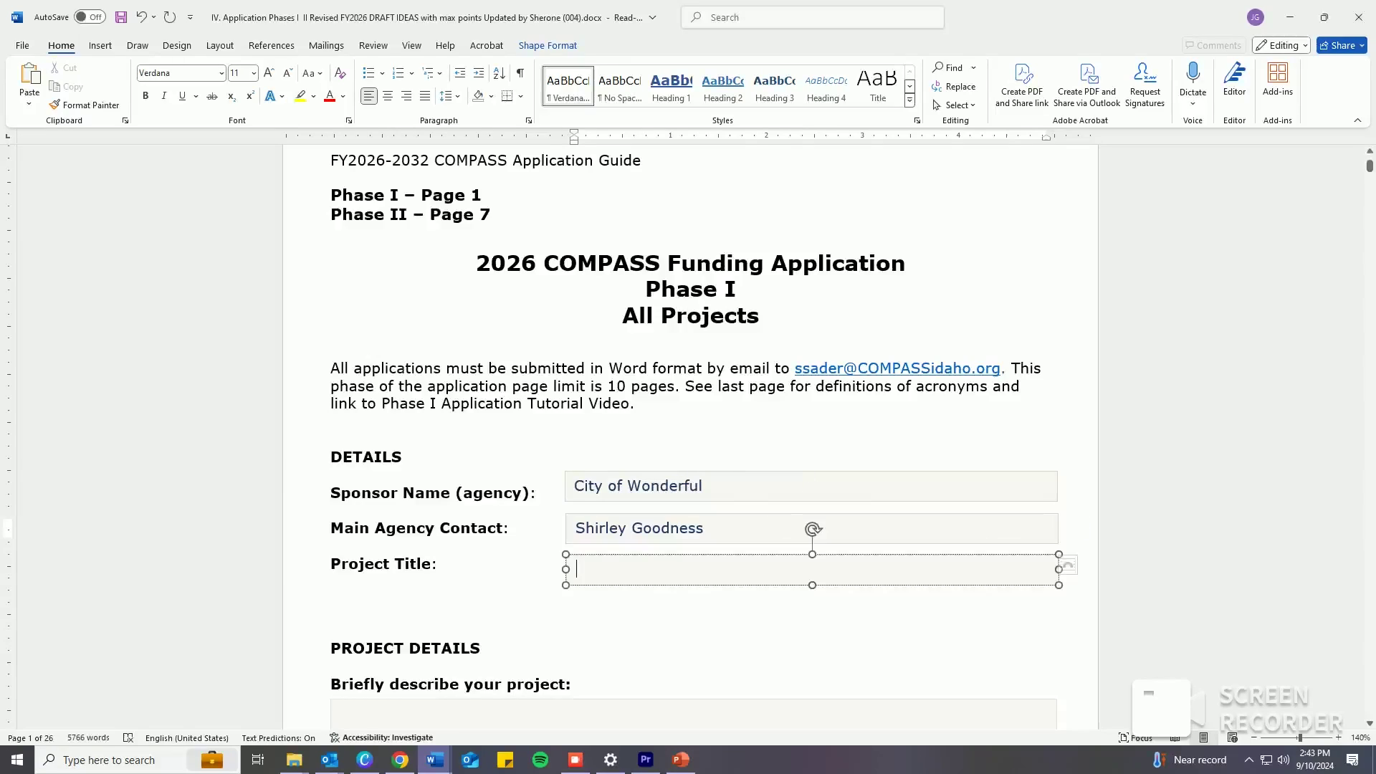
text(Amazing Avenue Widening, Beauty Street to Delightful Drive)
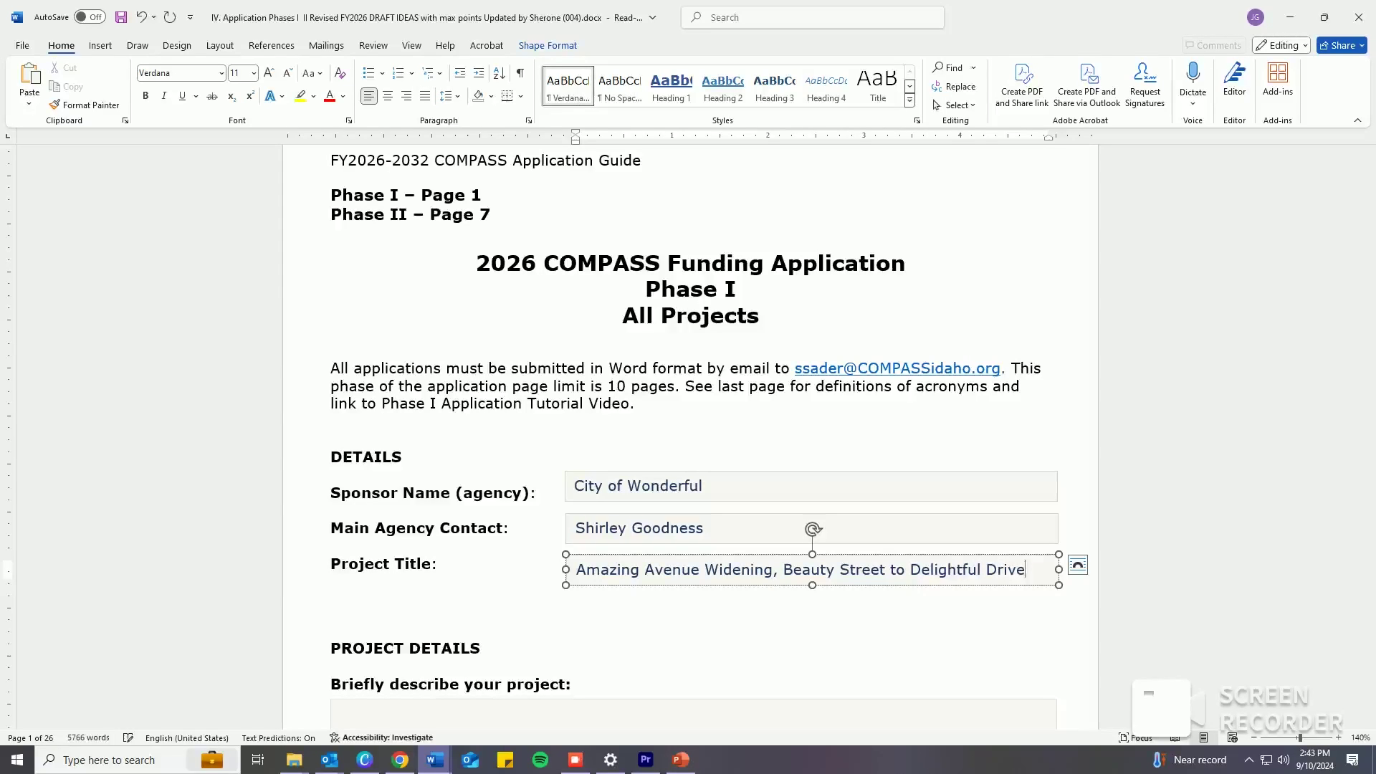
click(332, 612)
Fill in the project description: widening Lovers Lane from three to five lanes, a 10 foot west-side multi-use pathway, and a roundabout at Brave Boulevard.
scroll(691, 437, down, 3)
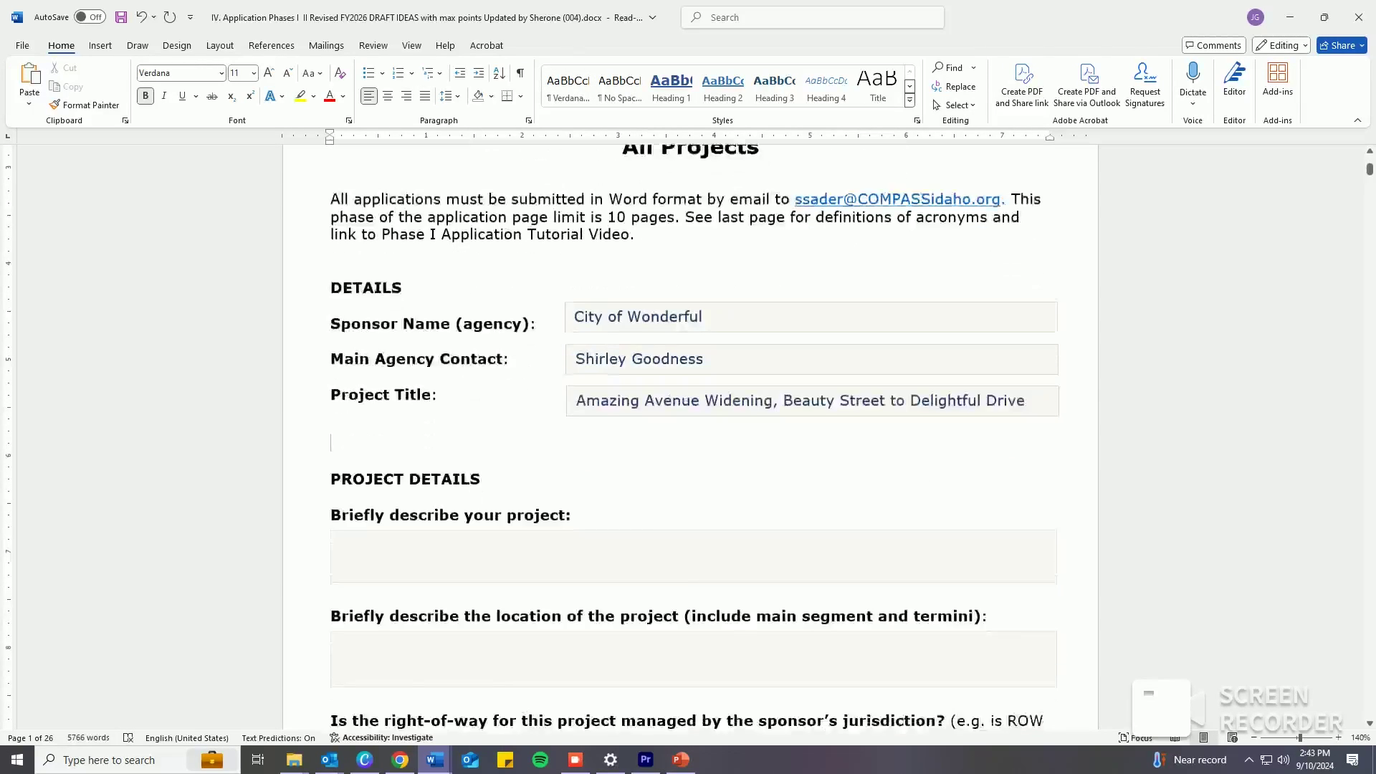
scroll(688, 431, down, 1)
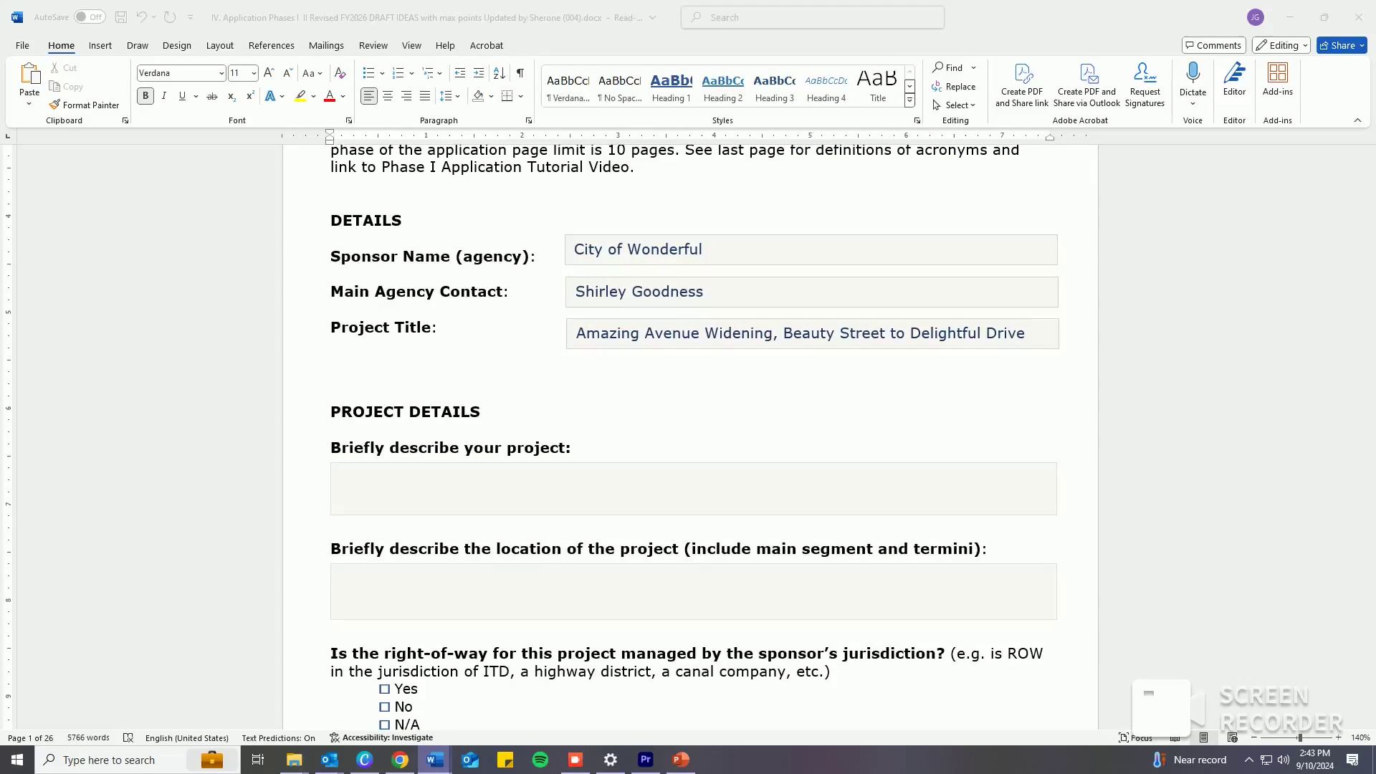
click(341, 478)
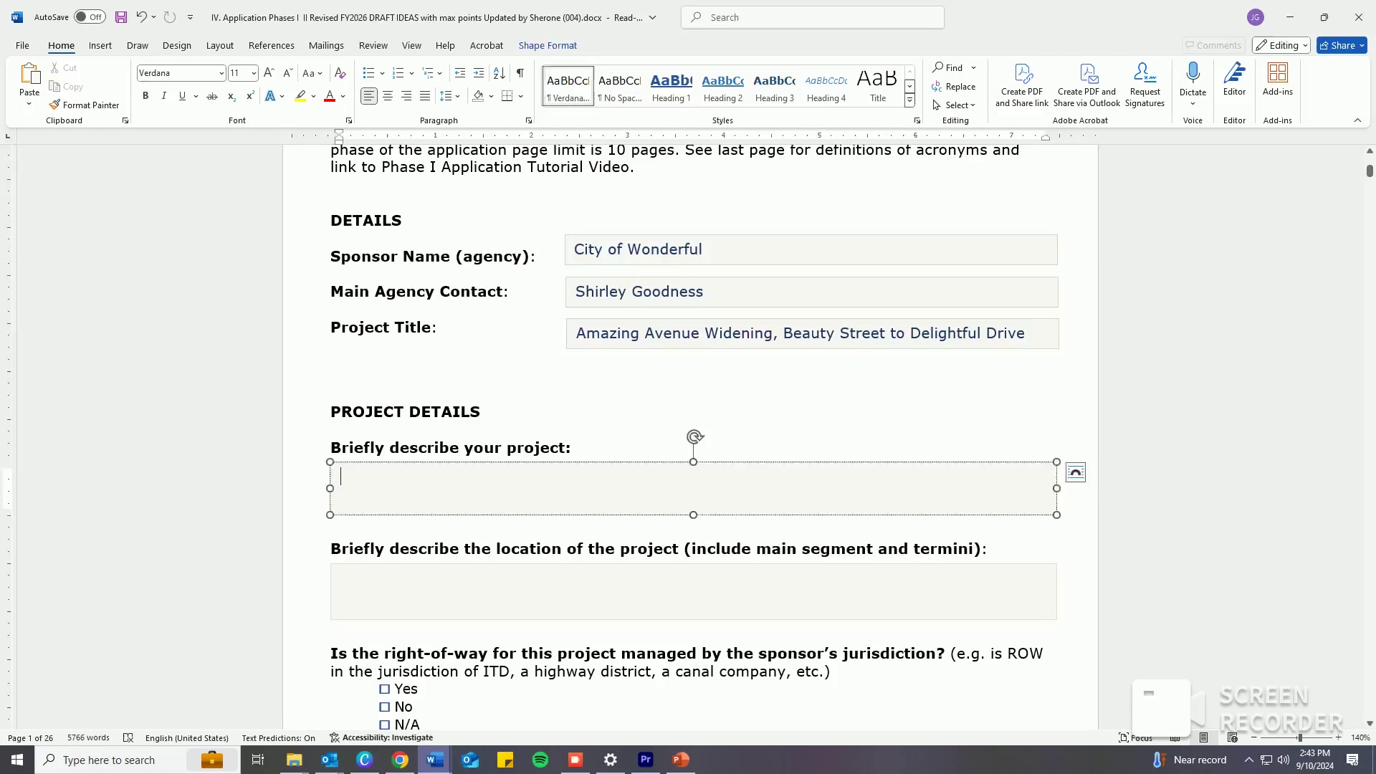
key(ctrl+v)
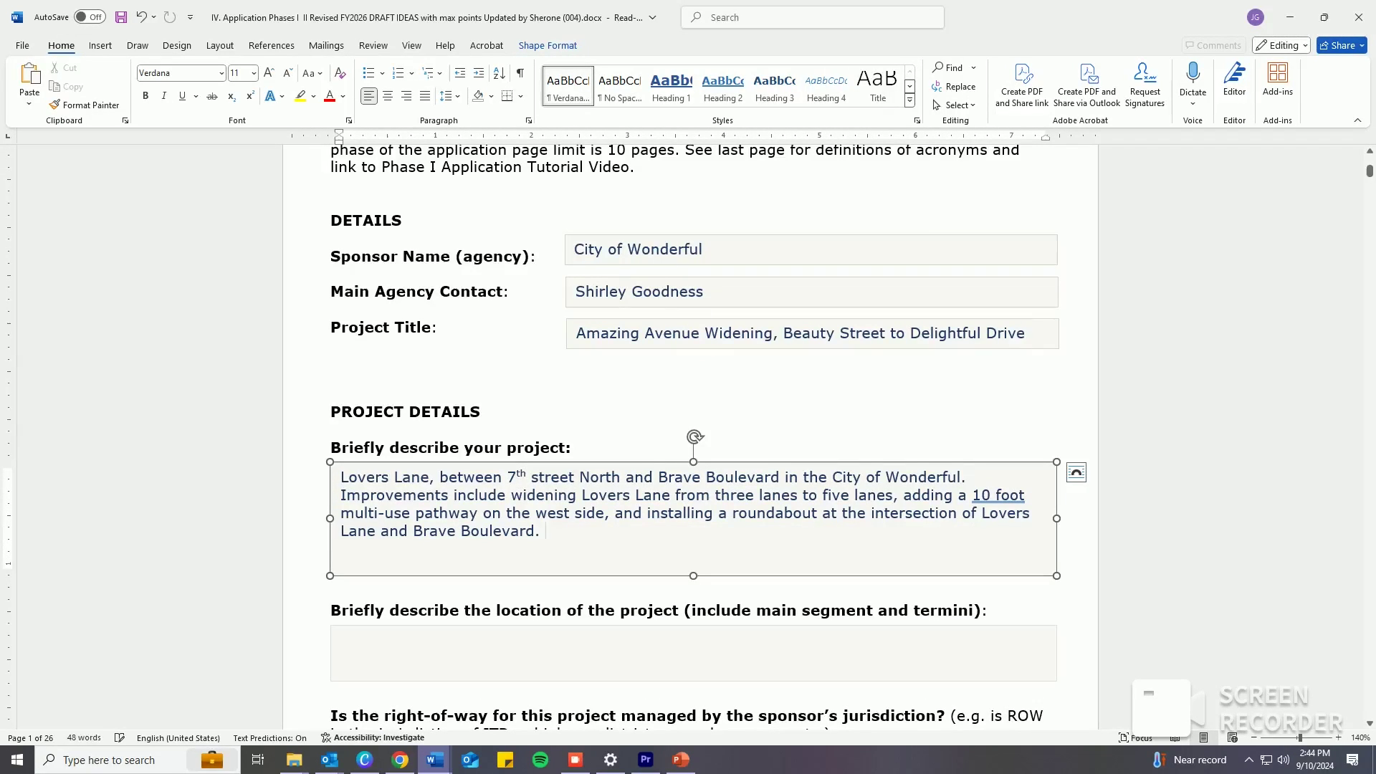
key(ctrl+shift+Left)
key(ctrl+shift+Left)
text(Br)
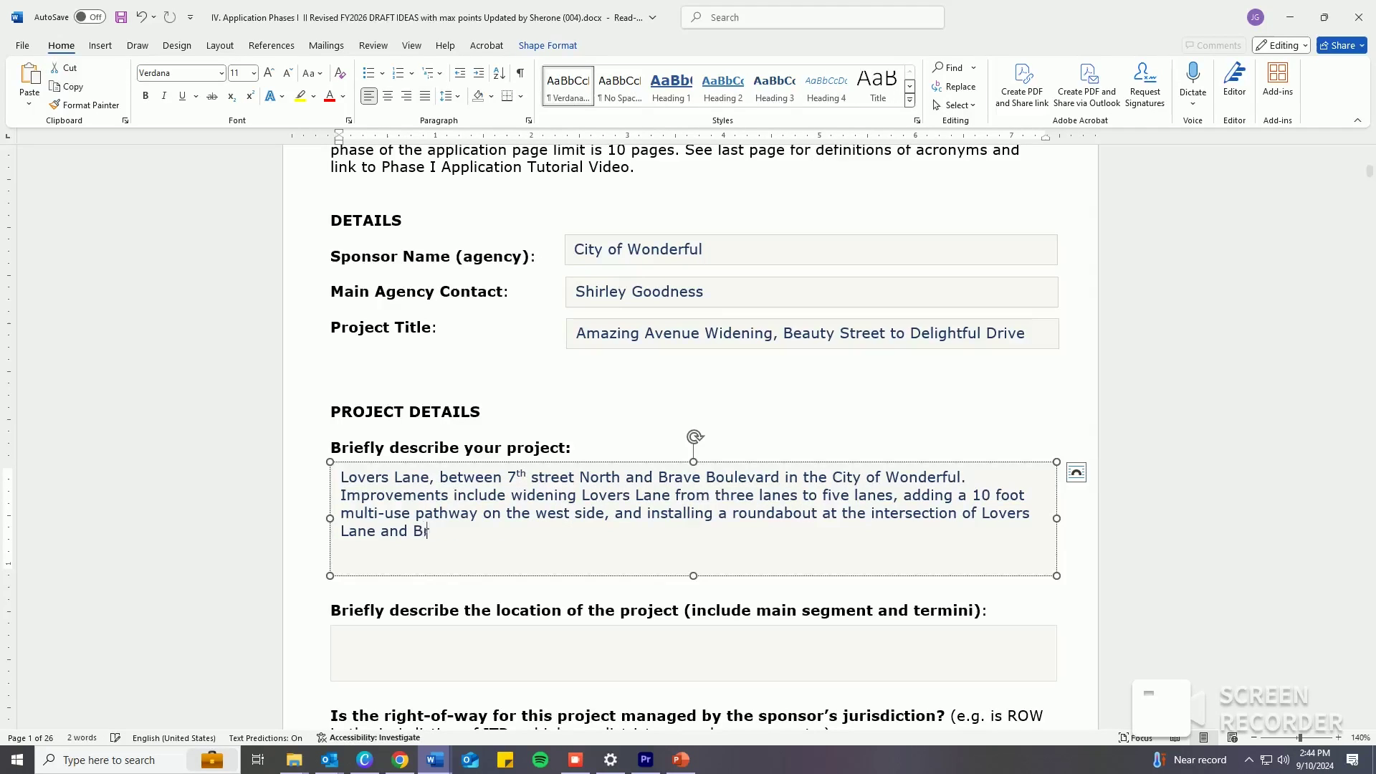
text(ave Boulevard)
text(...)
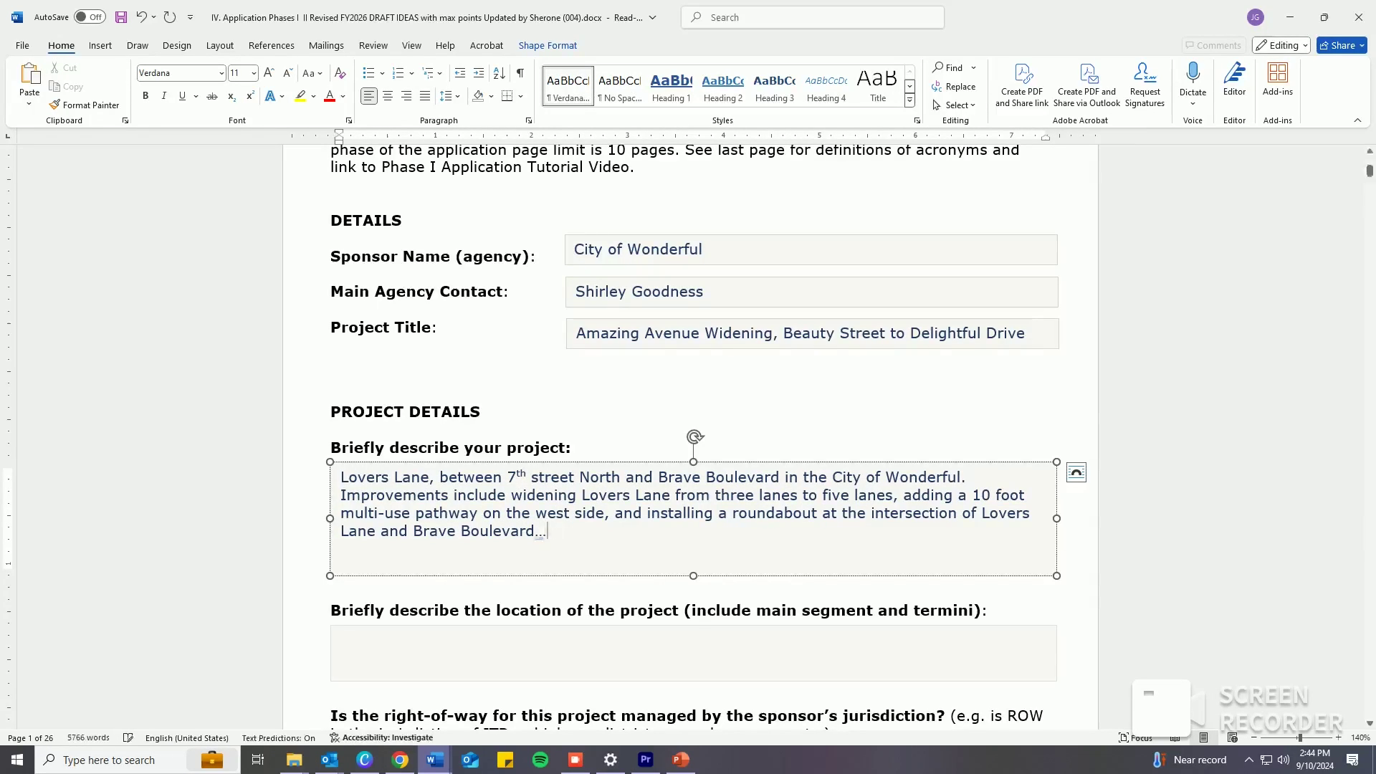
key(Escape)
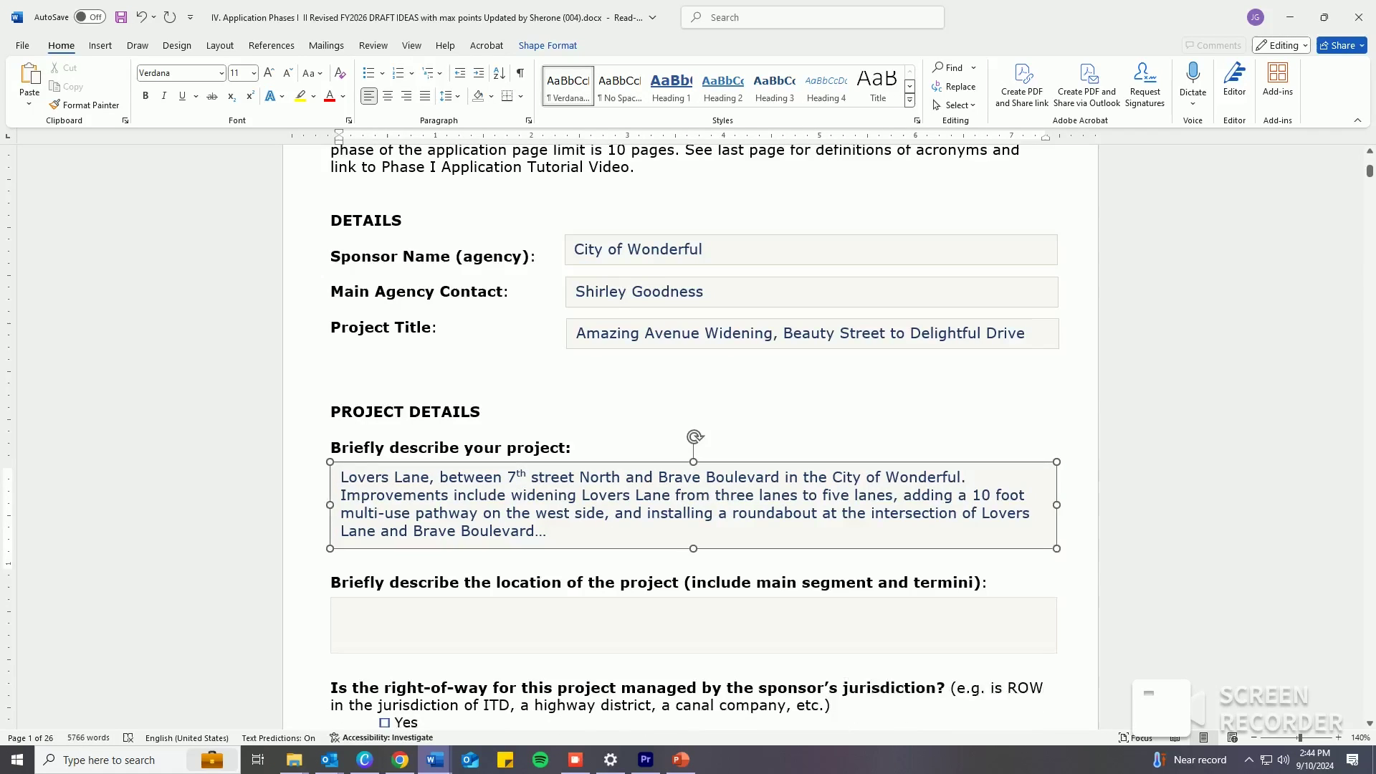
Describe the location as Lovers Lane between 7th Street North and Brave Boulevard, City of Wonderful, close to the Local University and Vista Shopping Center.
scroll(688, 437, down, 4)
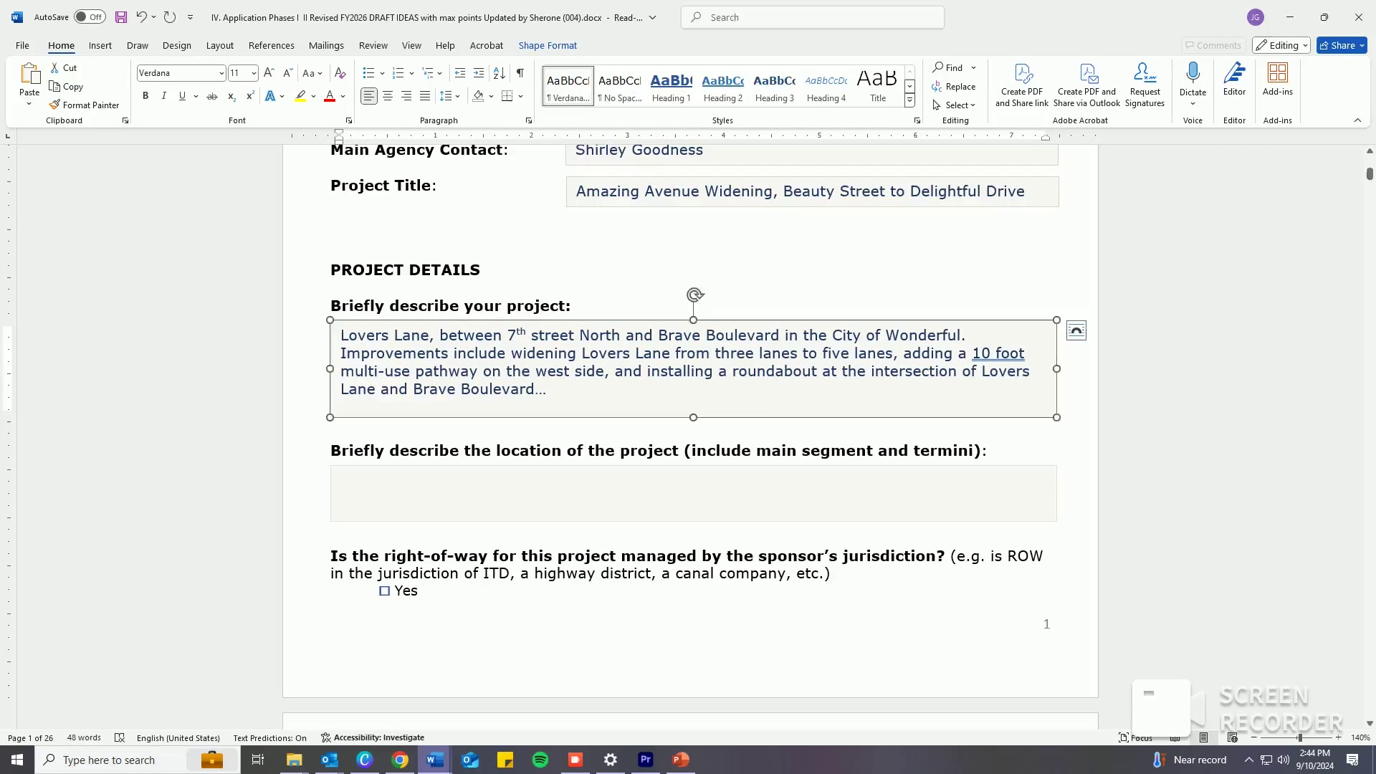
click(694, 493)
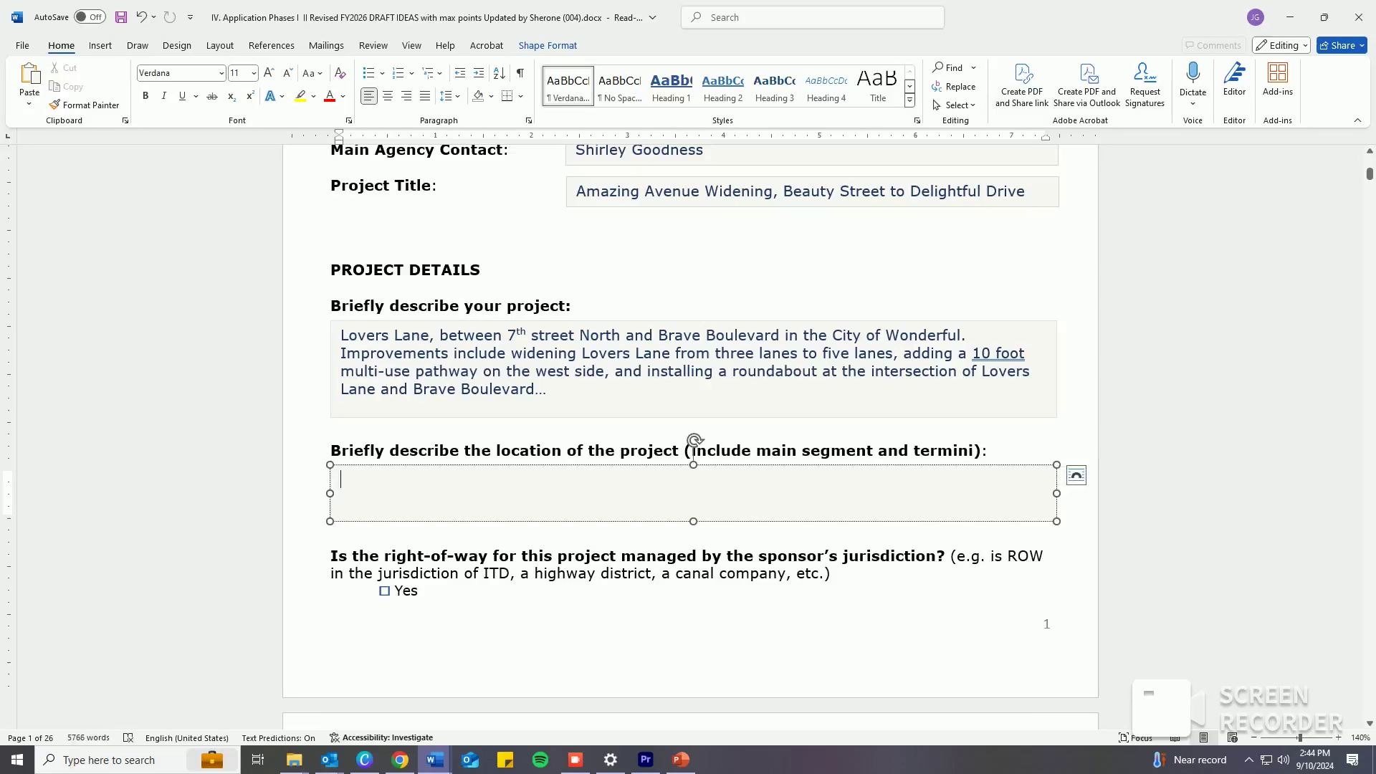
text(Lovers Lane, between 7th Street North and Brave Boulevard in the City of Wonderful. This project is close to the Local University and is in the vicinity of multiple shops (Vista Shopping Center))
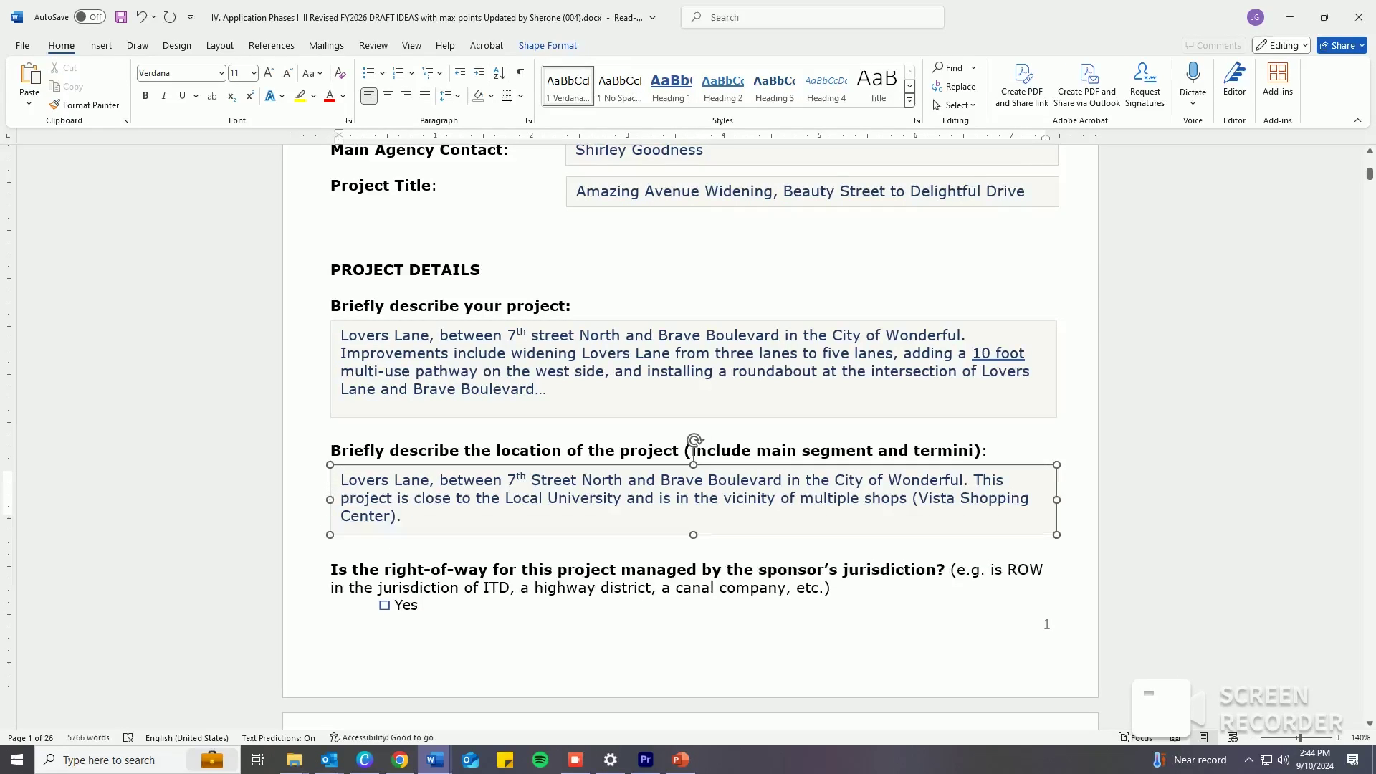
key(shift+Left)
key(shift+Left)
key(shift+Left)
key(shift+Left)
key(shift+Left)
key(shift+Left)
key(shift+Left)
key(shift+Left)
key(shift+Left)
text(Center).)
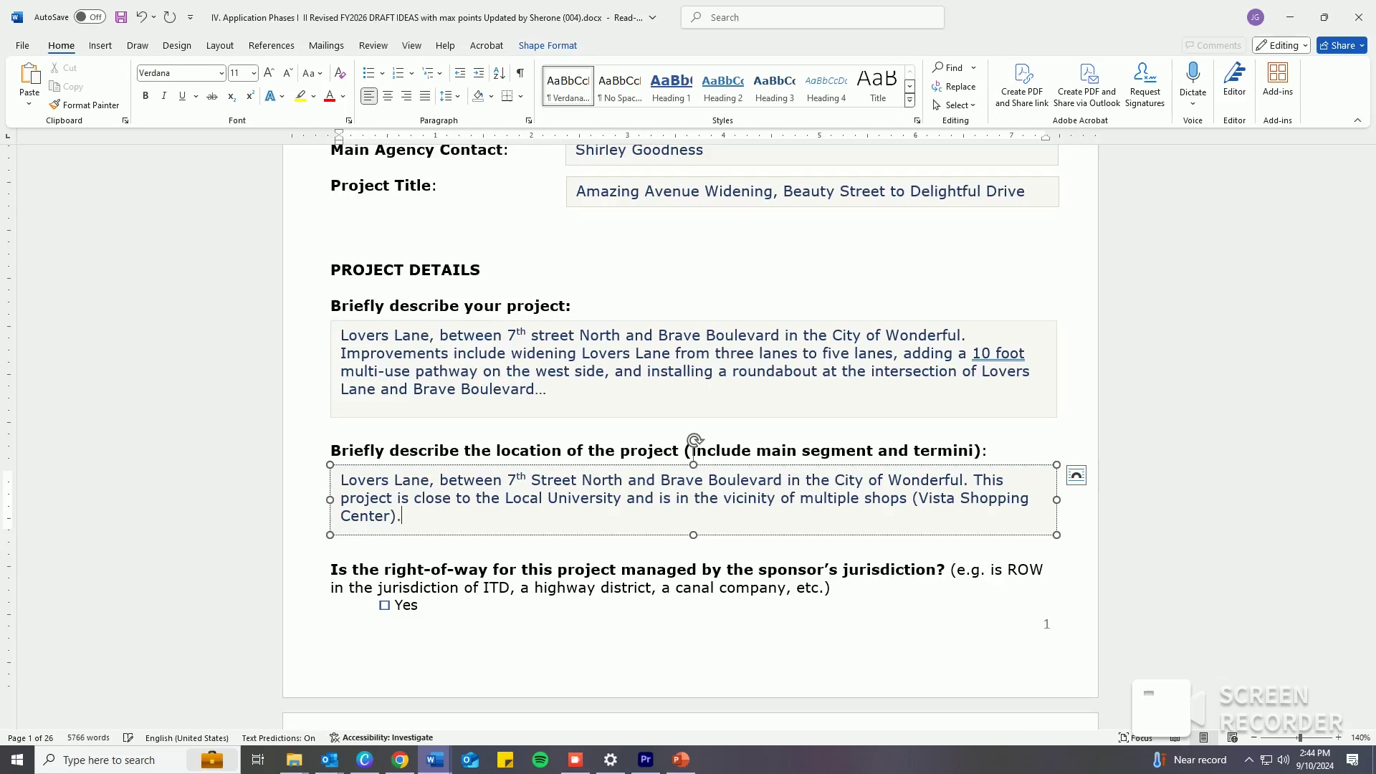
Answer No to whether the project's right-of-way is managed by the sponsor's jurisdiction.
scroll(690, 437, down, 4)
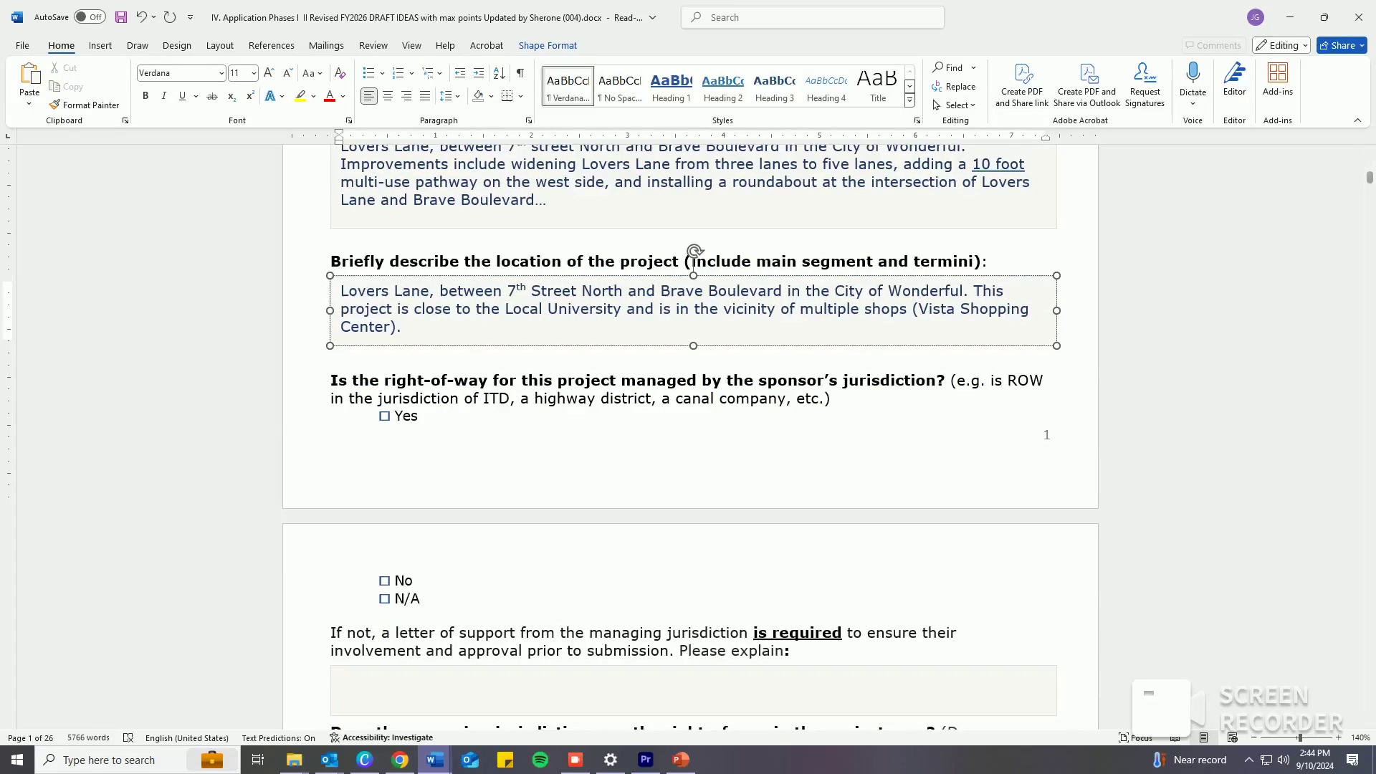
click(385, 580)
scroll(690, 438, down, 4)
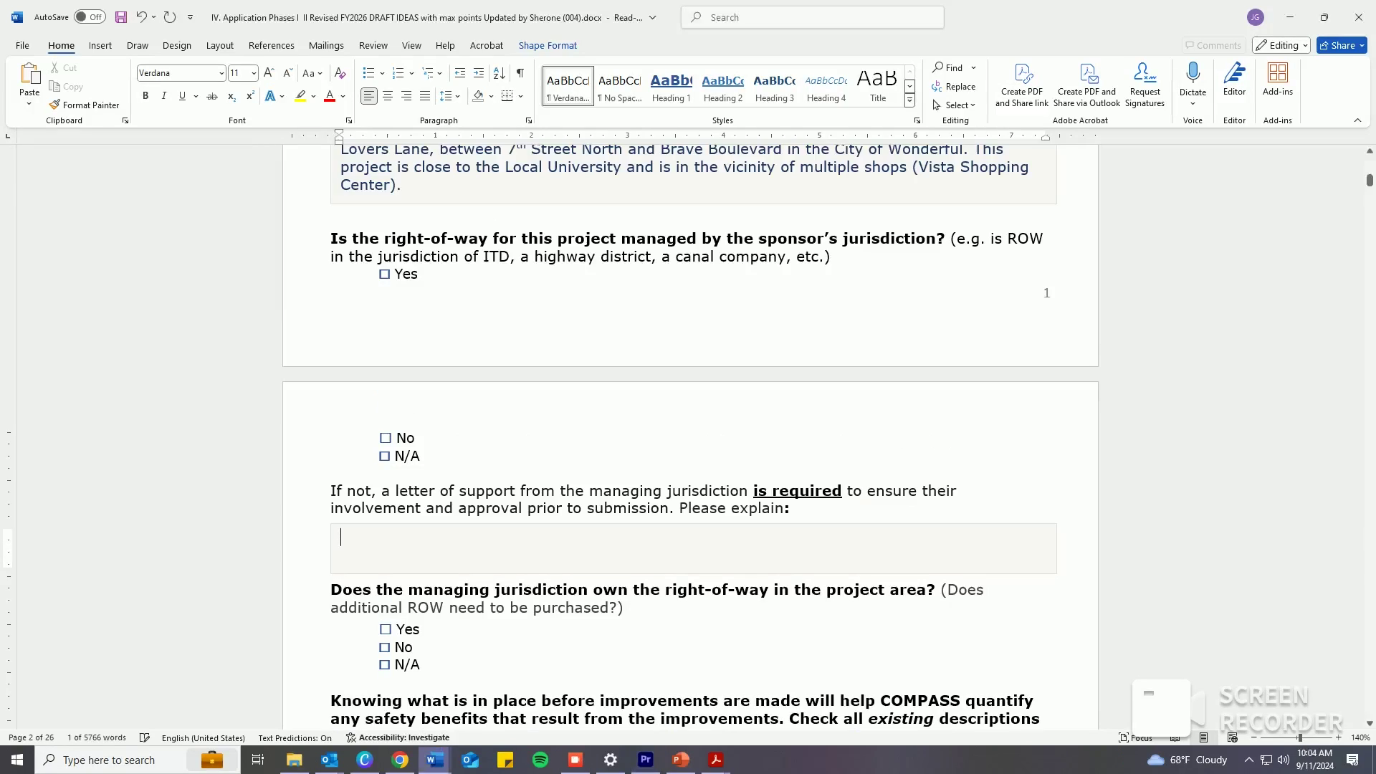
click(384, 437)
Enter "Explanation here...The letter of support is attached!" as the explanation for the managing jurisdiction's letter of support.
click(341, 536)
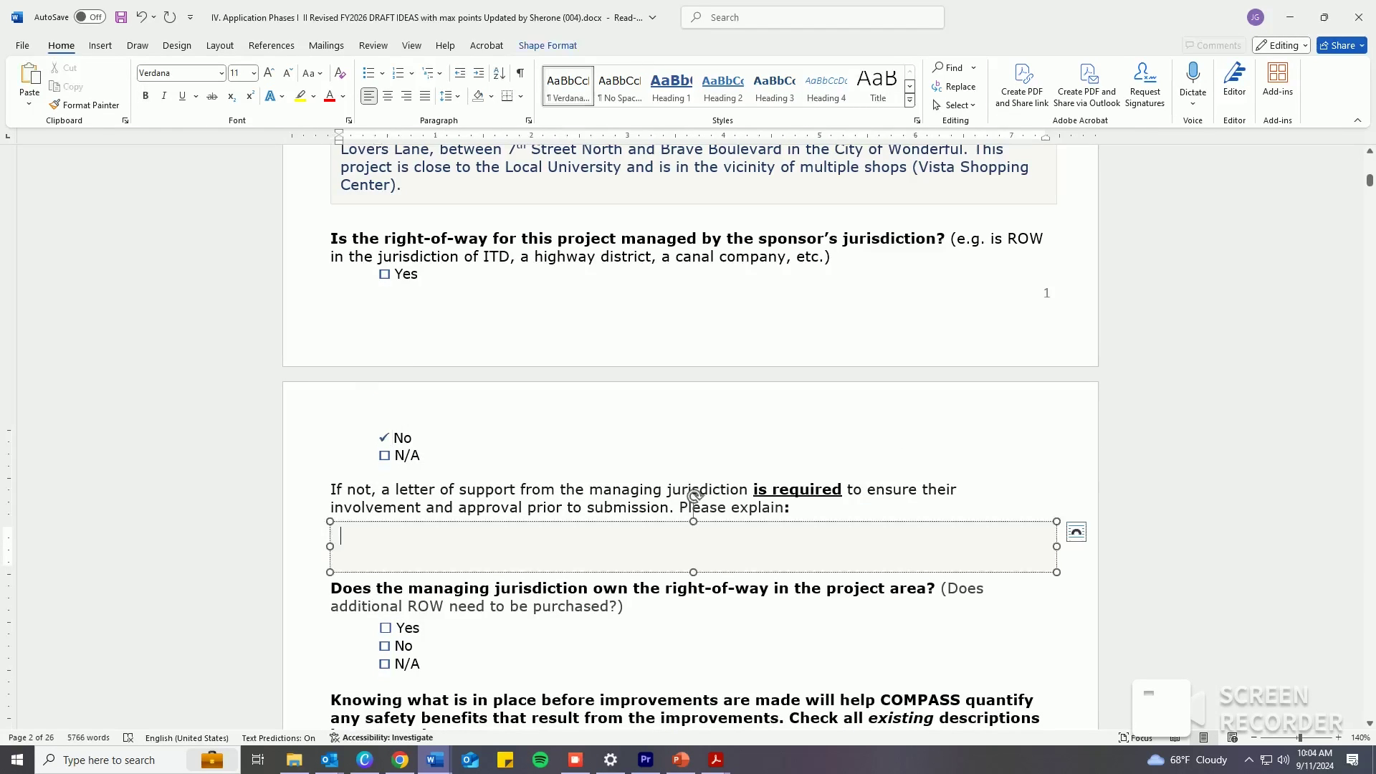
text(Explan)
text(ation her)
text(e...)
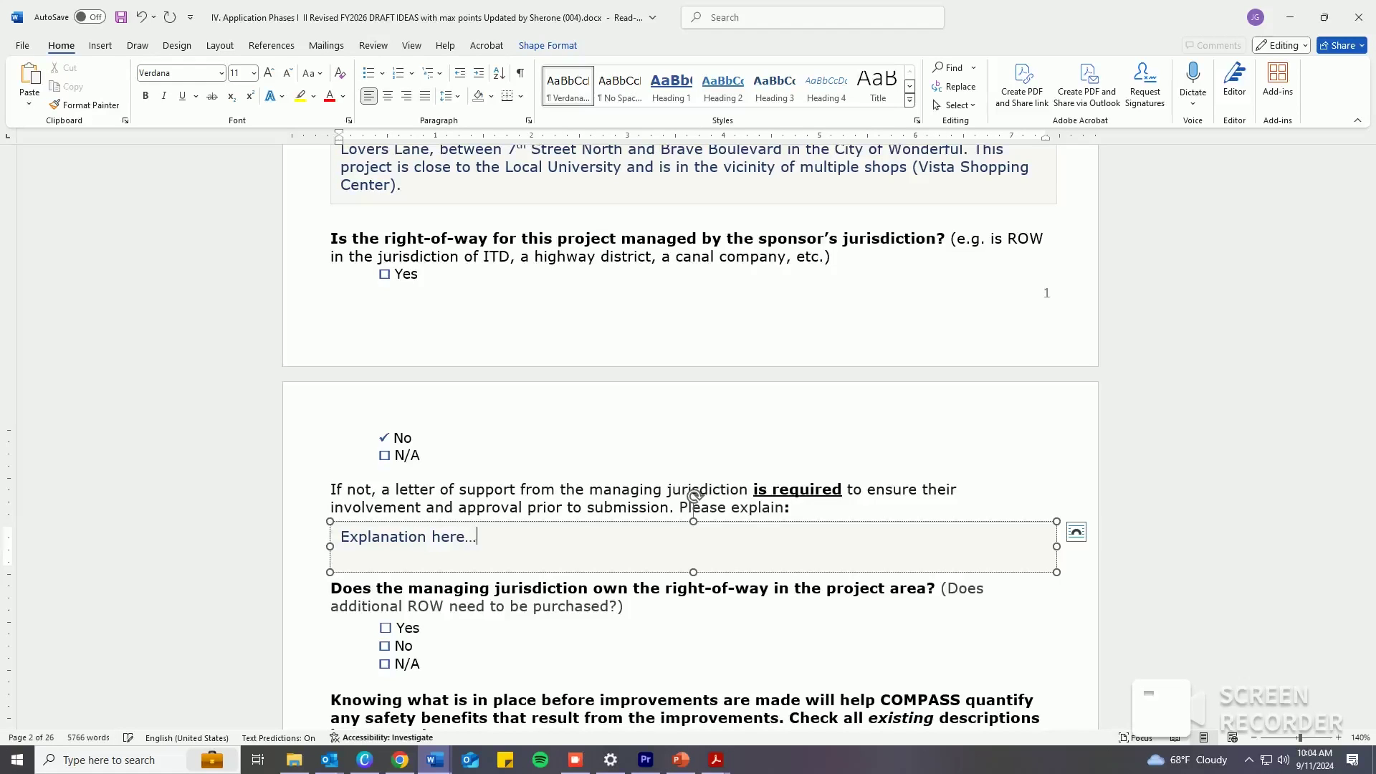
text(The letter os)
key(BackSpace)
text(f support is attached!)
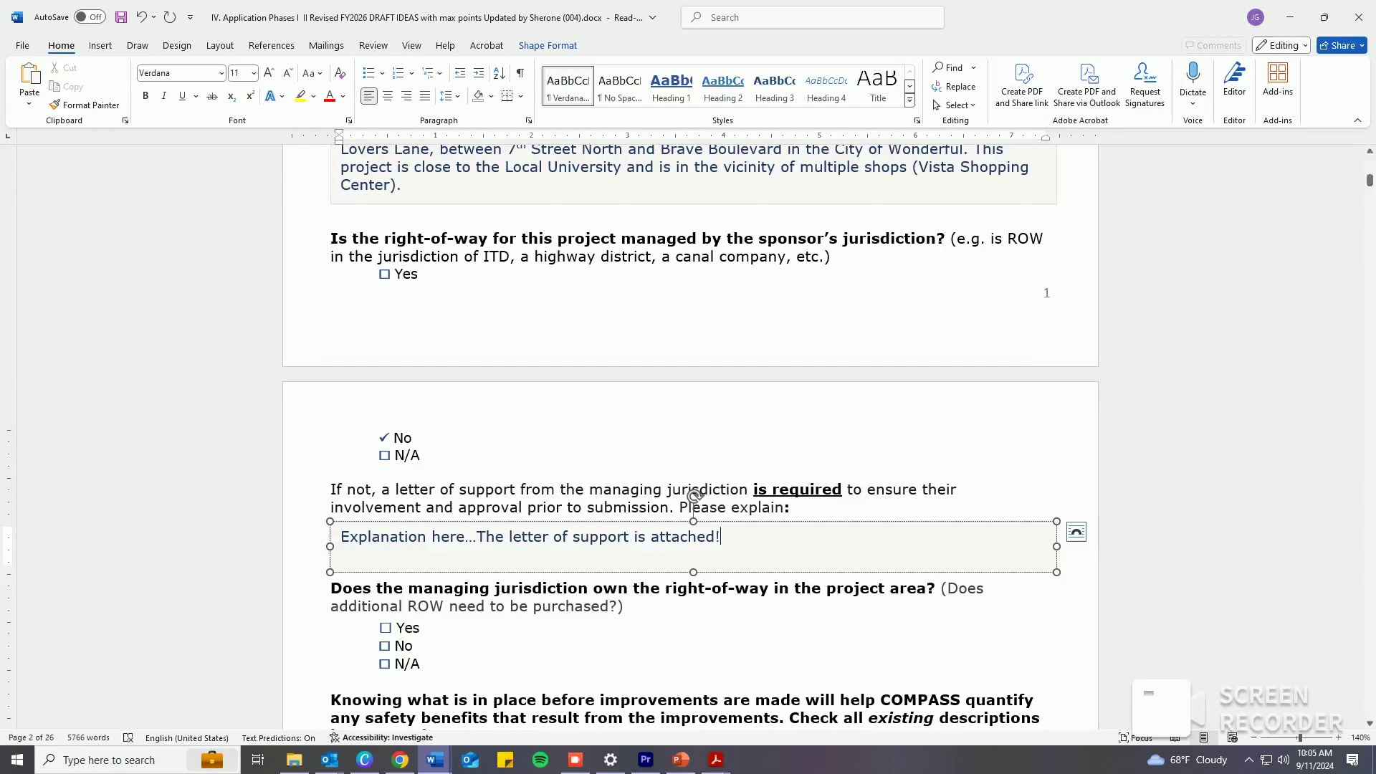
Answer Yes to whether the managing jurisdiction owns the right-of-way in the project area.
scroll(692, 438, down, 2)
click(422, 533)
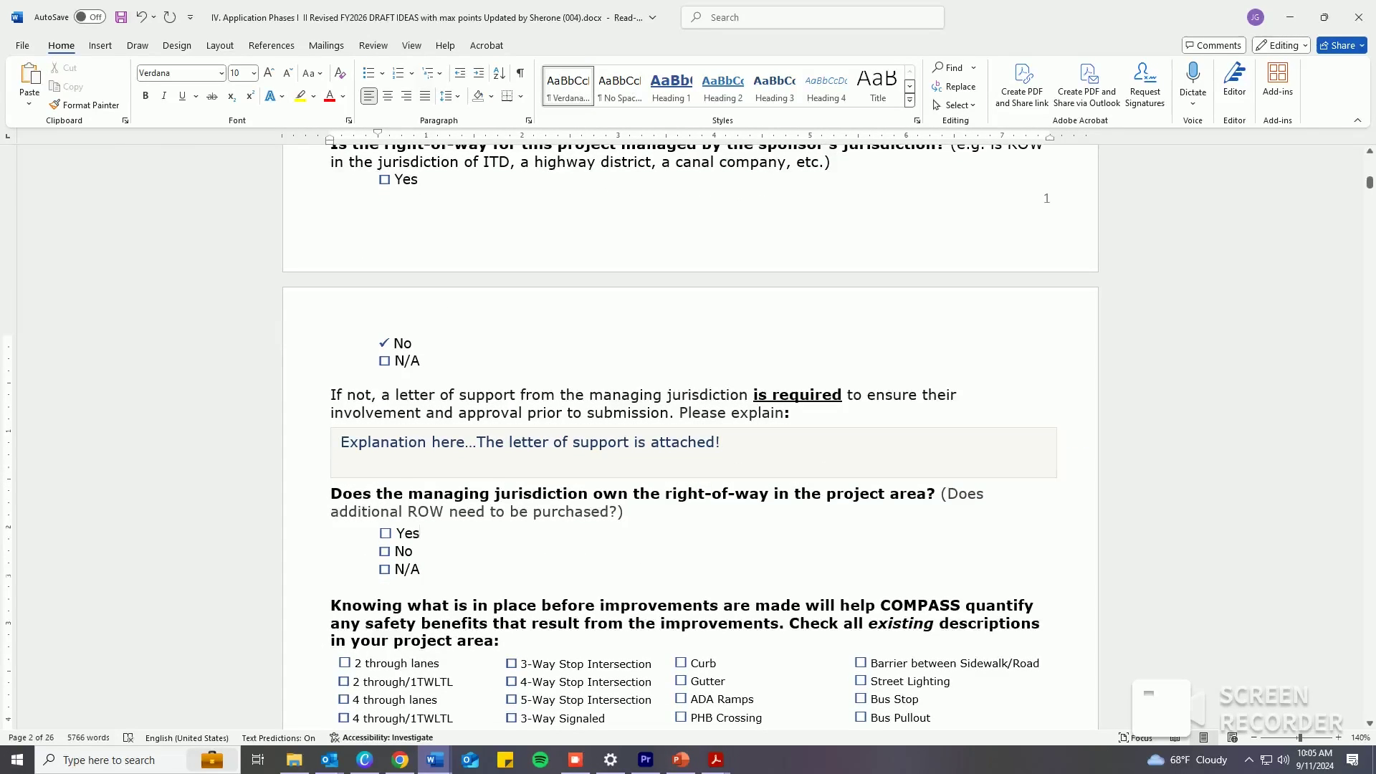
scroll(691, 437, down, 1)
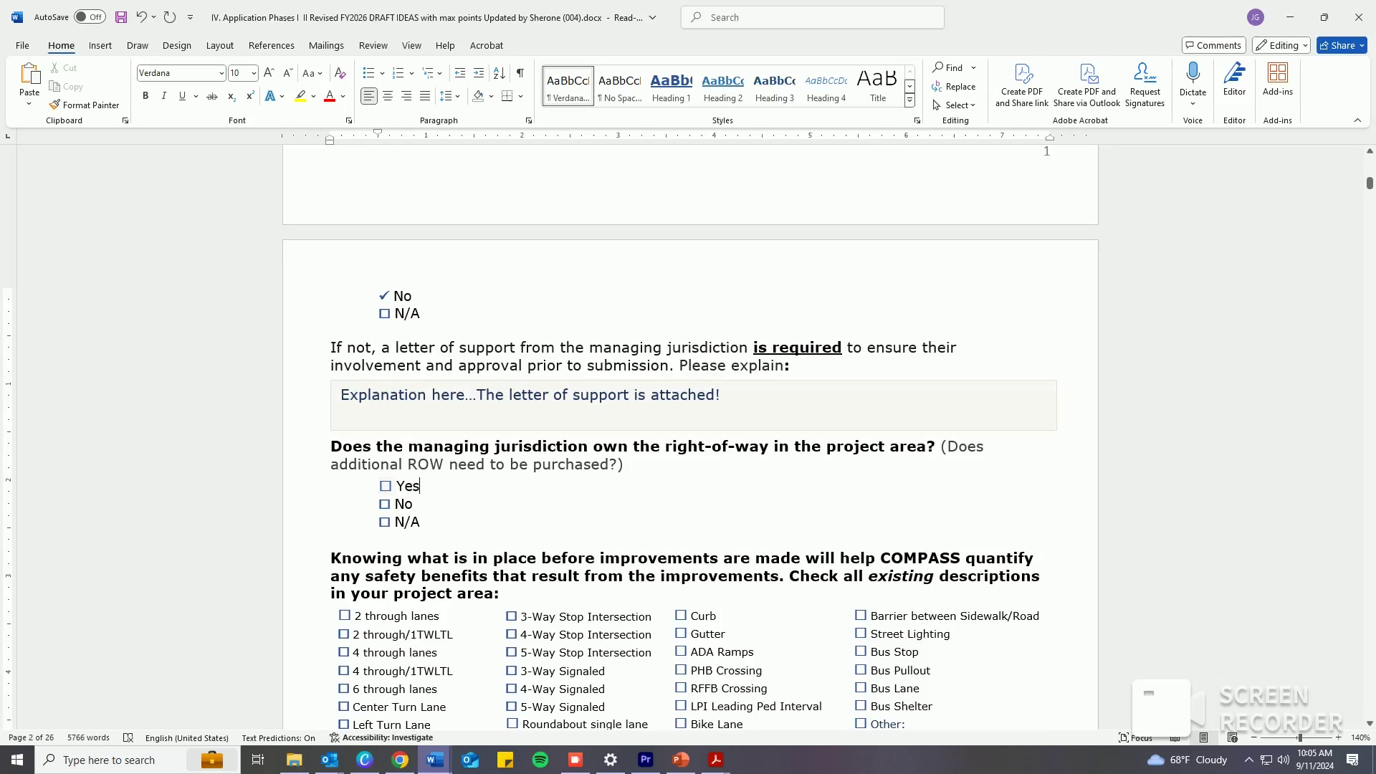
click(385, 487)
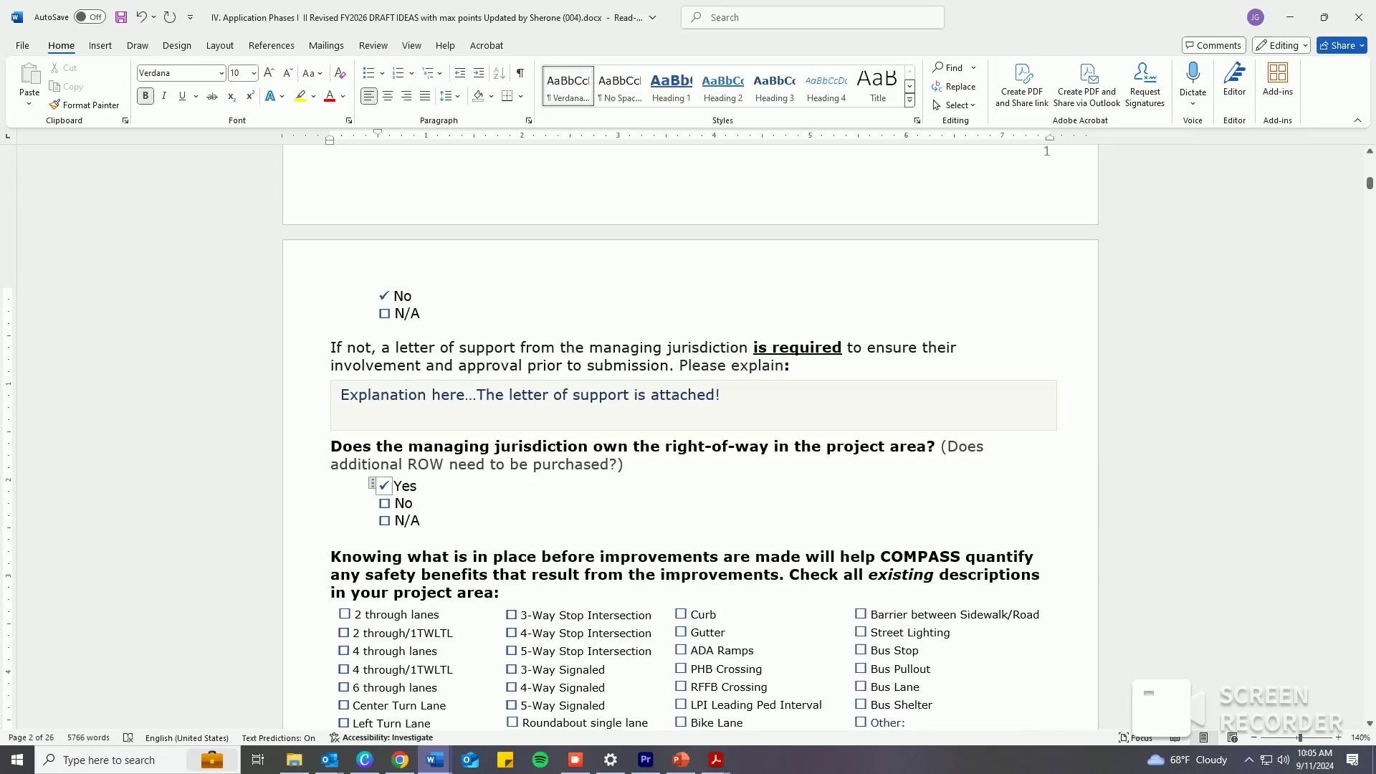
click(419, 486)
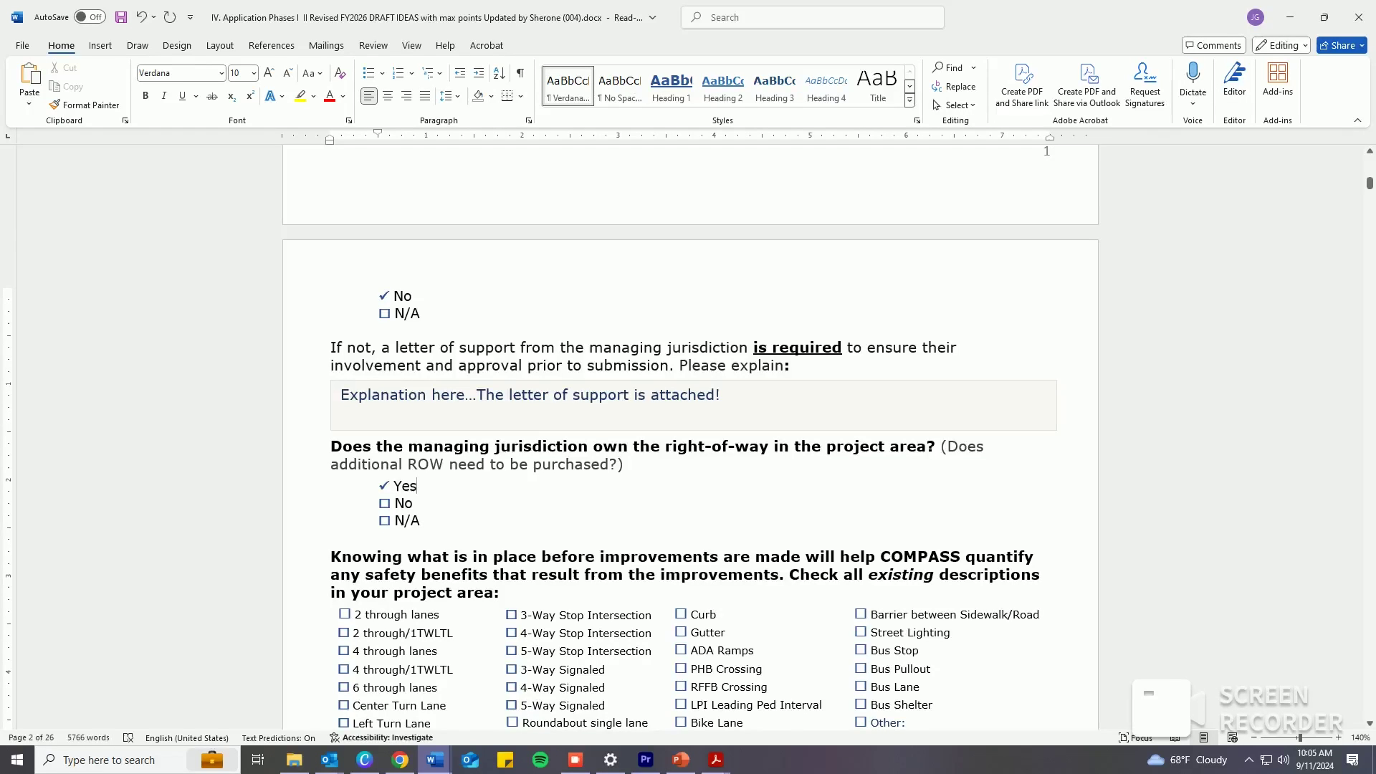
Check the existing descriptions 2 through/1TWLTL, Center Turn Lane, 4-Way Signaled, Sidewalk 3-4' width, Curb, Gutter and ADA Ramps.
scroll(691, 438, down, 3)
scroll(691, 438, down, 2)
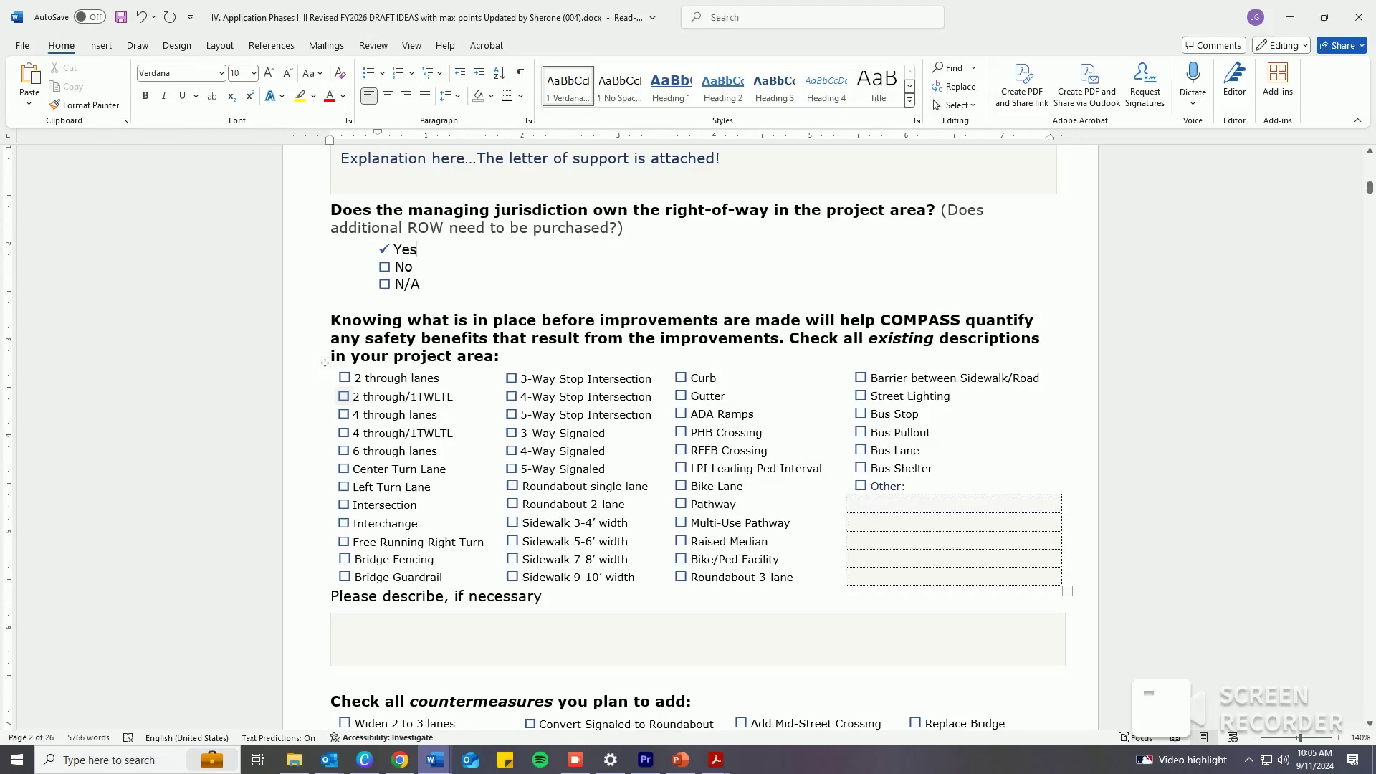
click(344, 396)
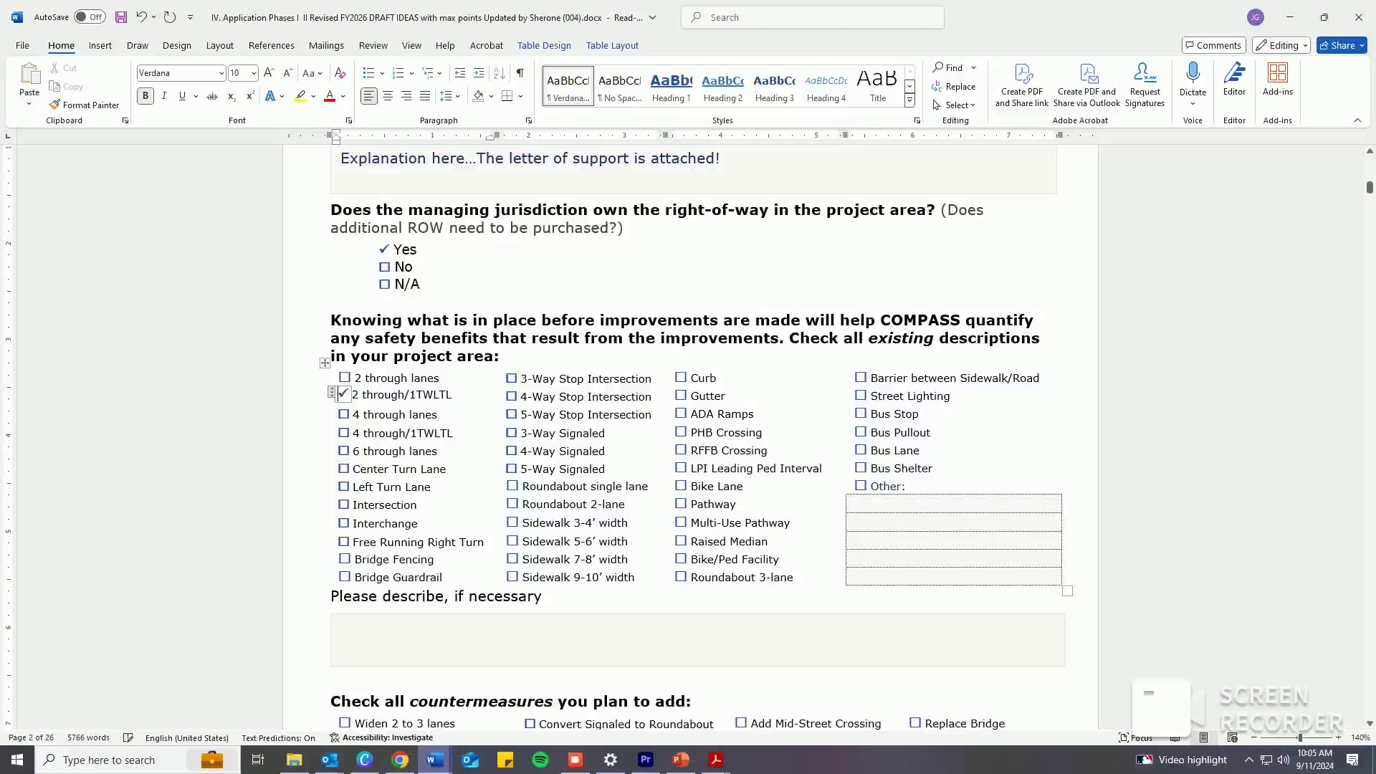
click(344, 469)
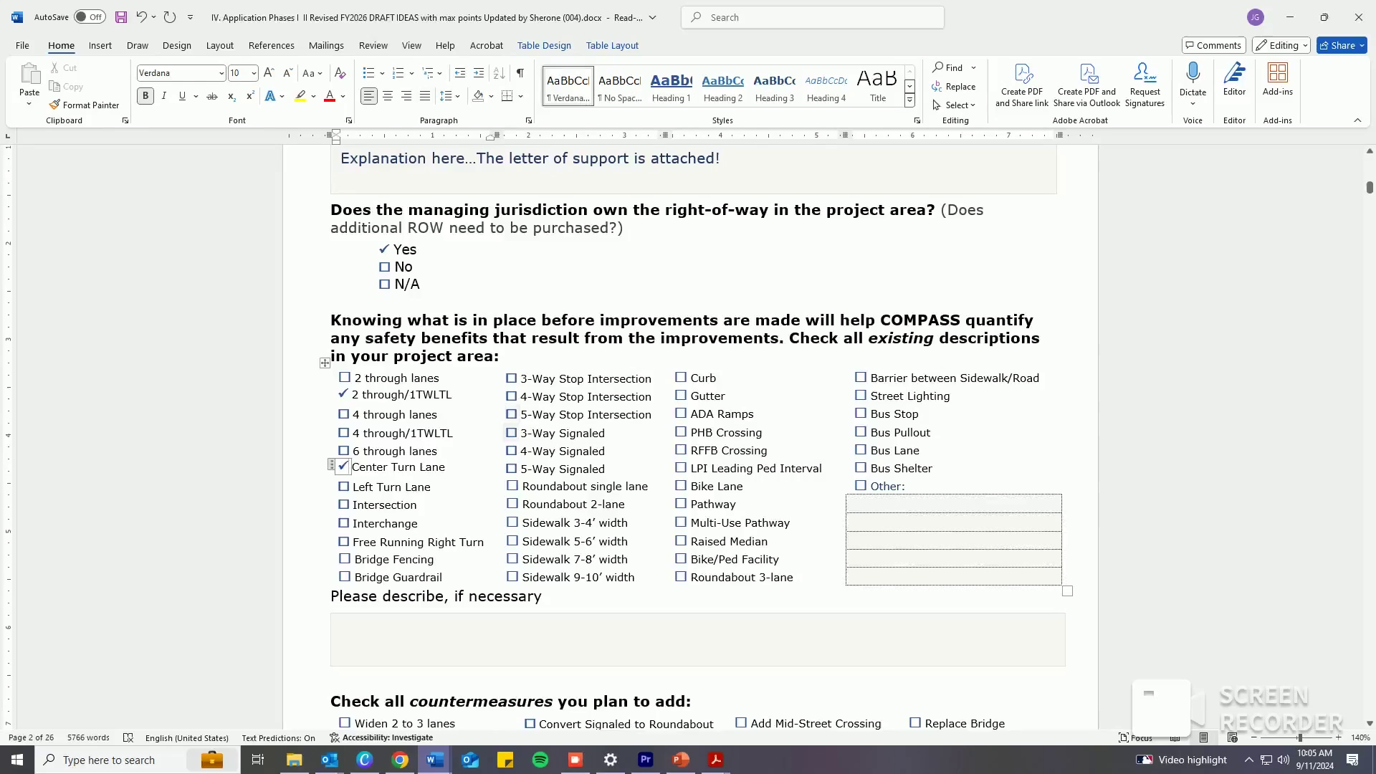
click(511, 450)
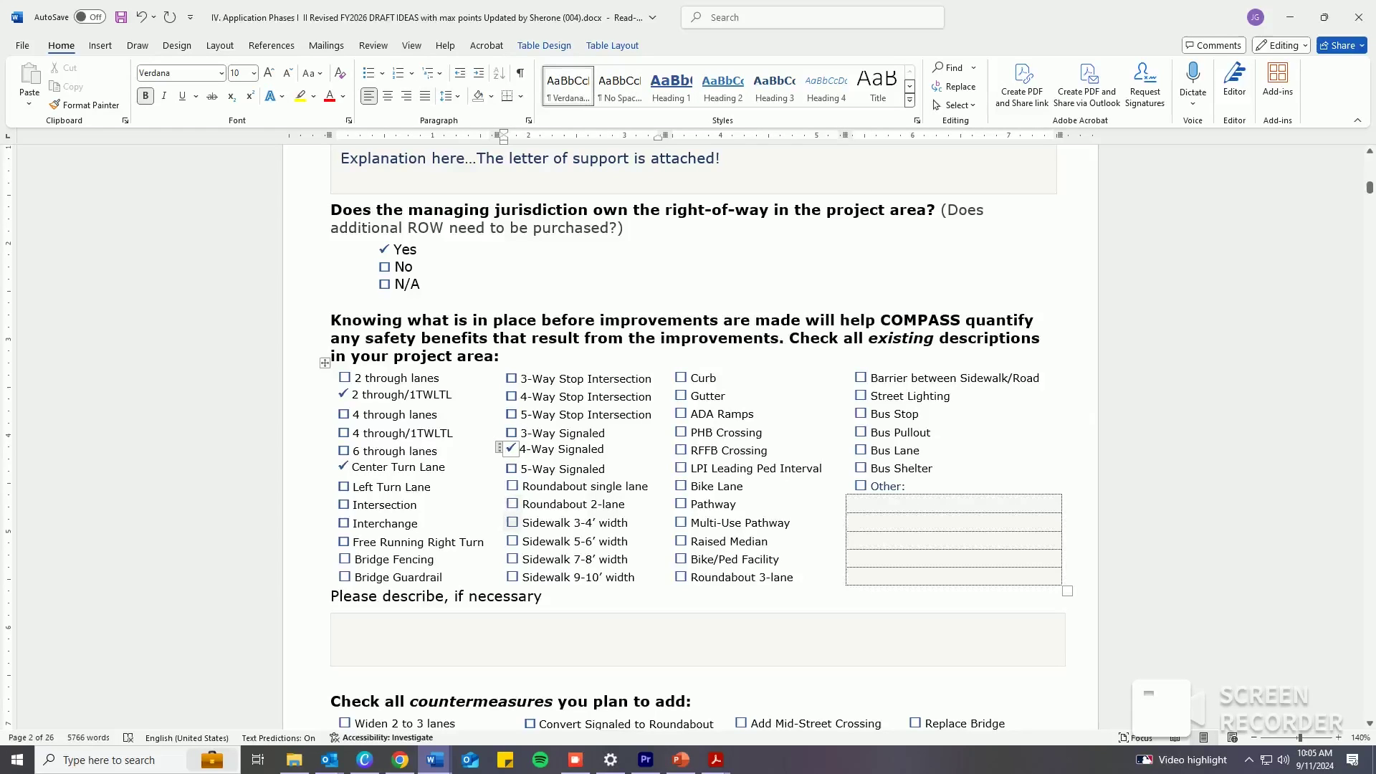
click(511, 522)
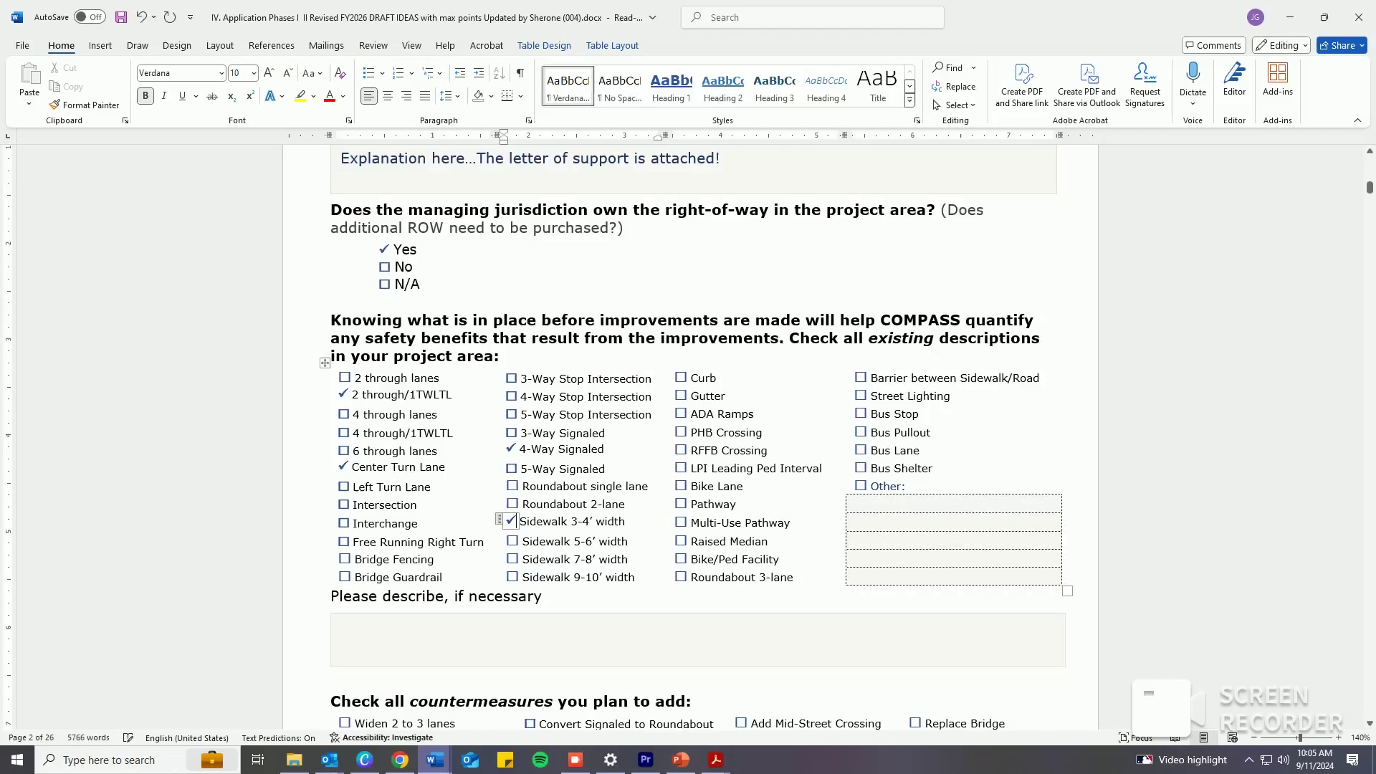
click(681, 378)
click(681, 396)
click(681, 414)
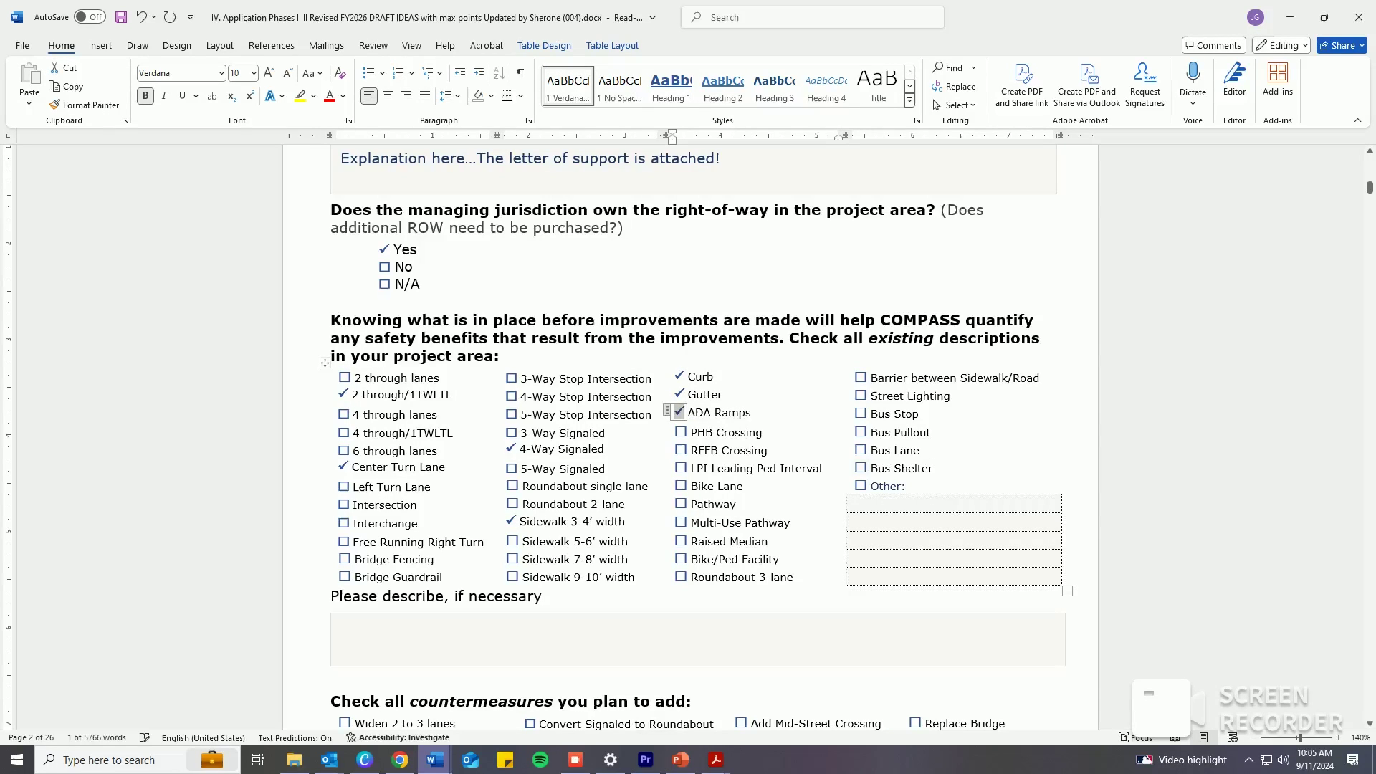
Check Other among the existing descriptions and specify "Canal runs adjacent" in the first row beneath it.
click(861, 486)
click(876, 504)
text(Canal runs adj)
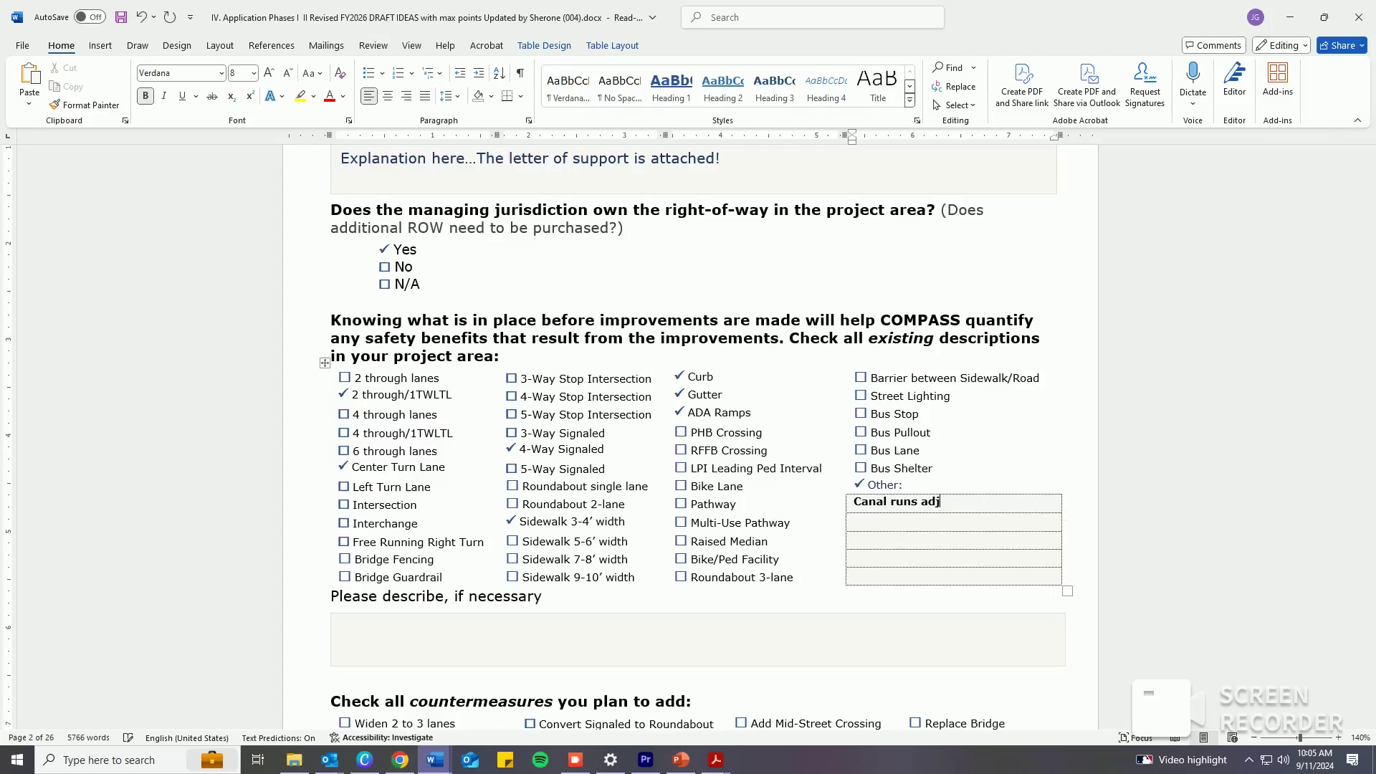
text(acent)
Describe the existing conditions as "Crystal Canal runs adjacent to Lovers Lane along the north side.".
scroll(691, 437, down, 1)
click(341, 580)
text(Crystal C)
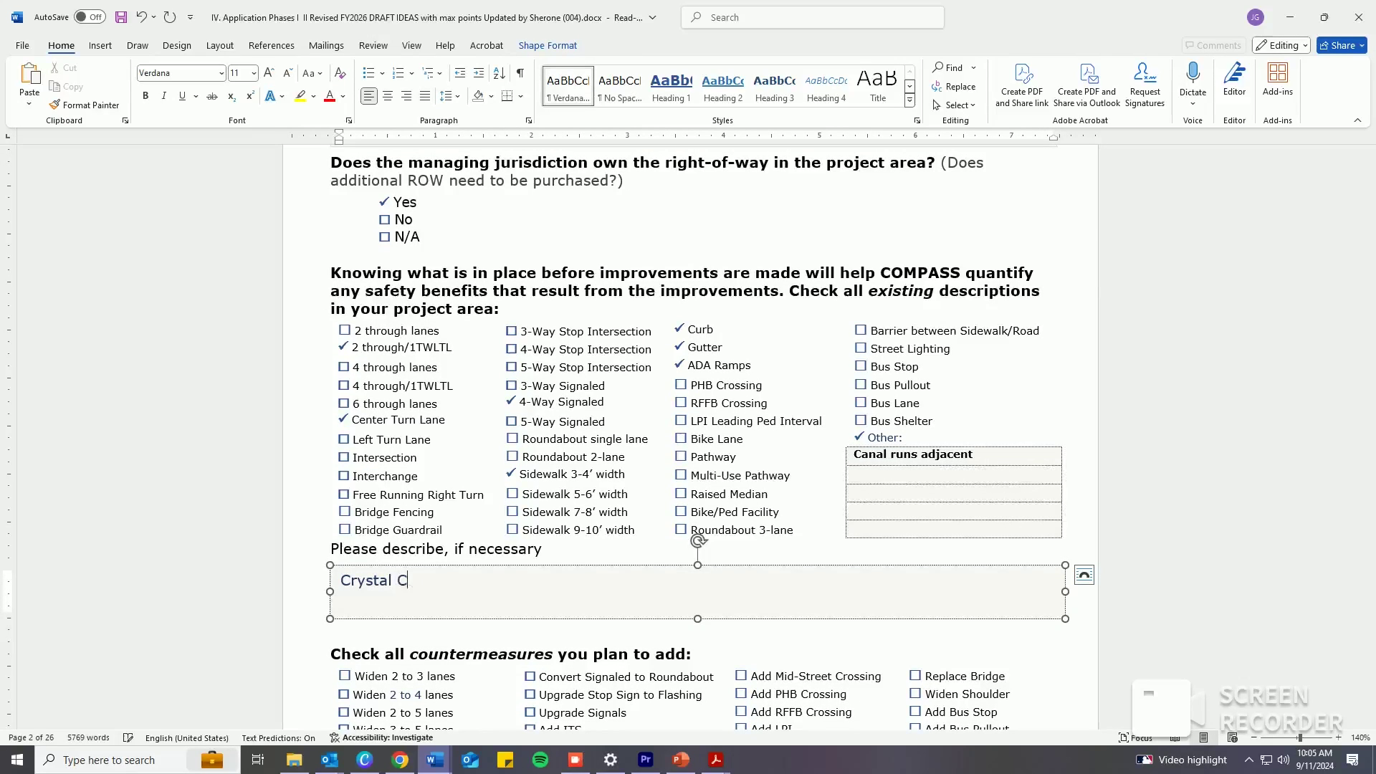
text(anal runs adjacent to Lovers )
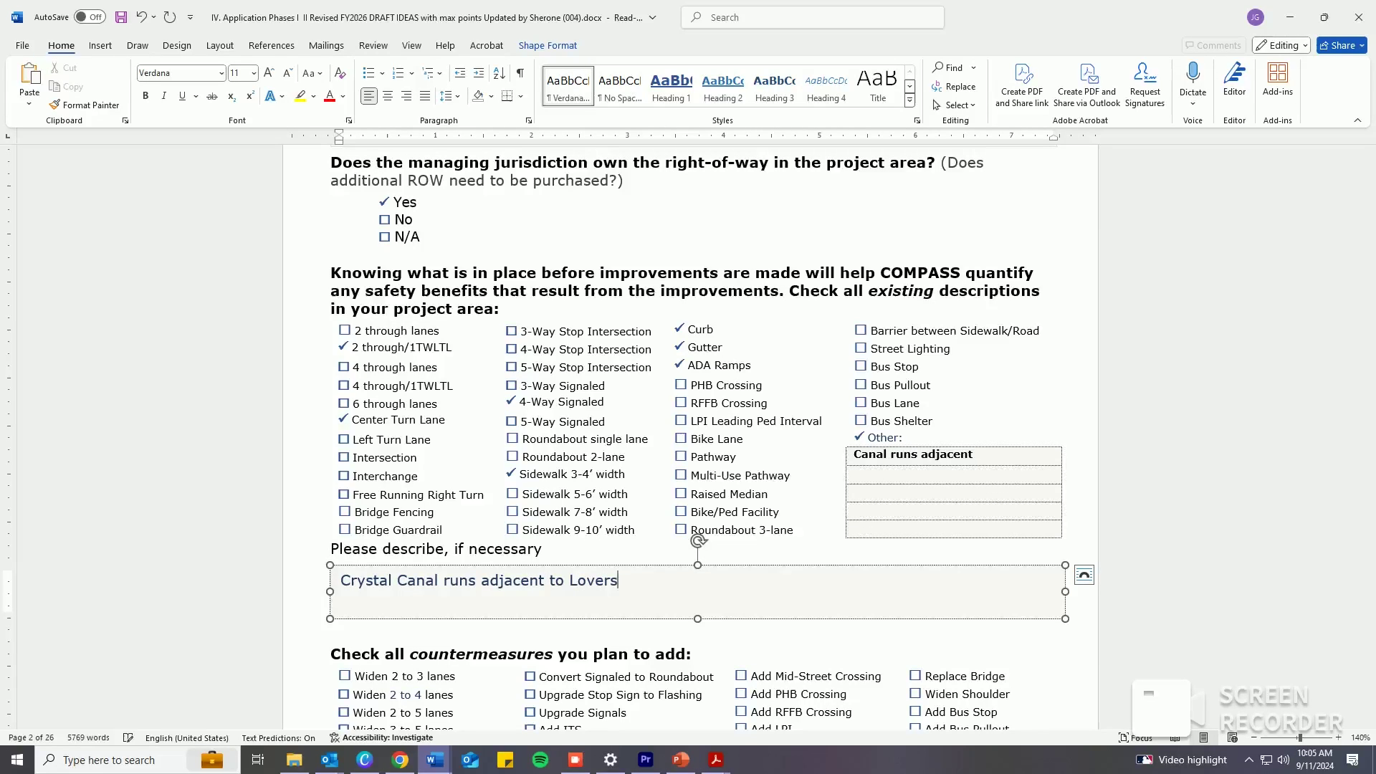
text(Lane along the north side.)
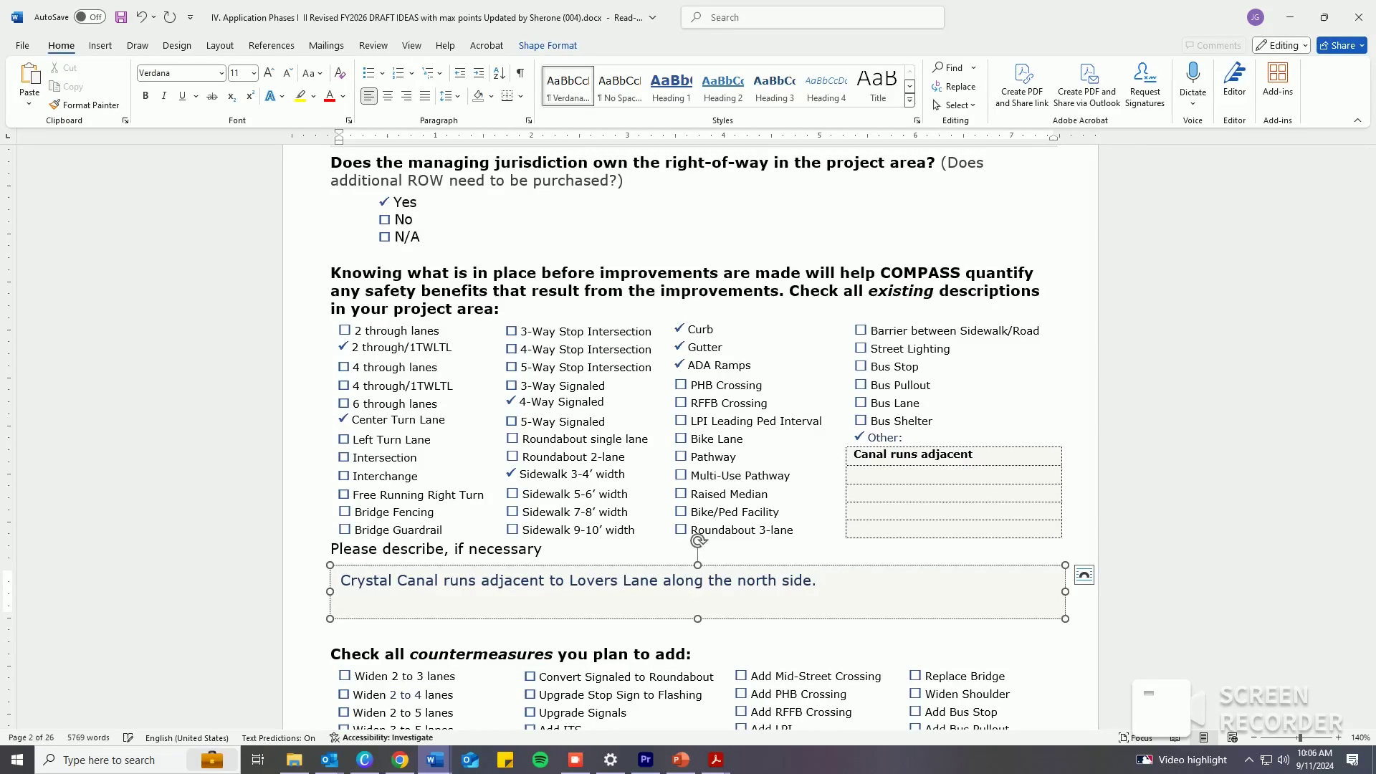
click(1064, 529)
Check the planned countermeasures Widen 3 to 5 lanes, Convert Signaled to Roundabout, Add Multi-Use Pathway and Add Bike Lane.
scroll(690, 437, down, 5)
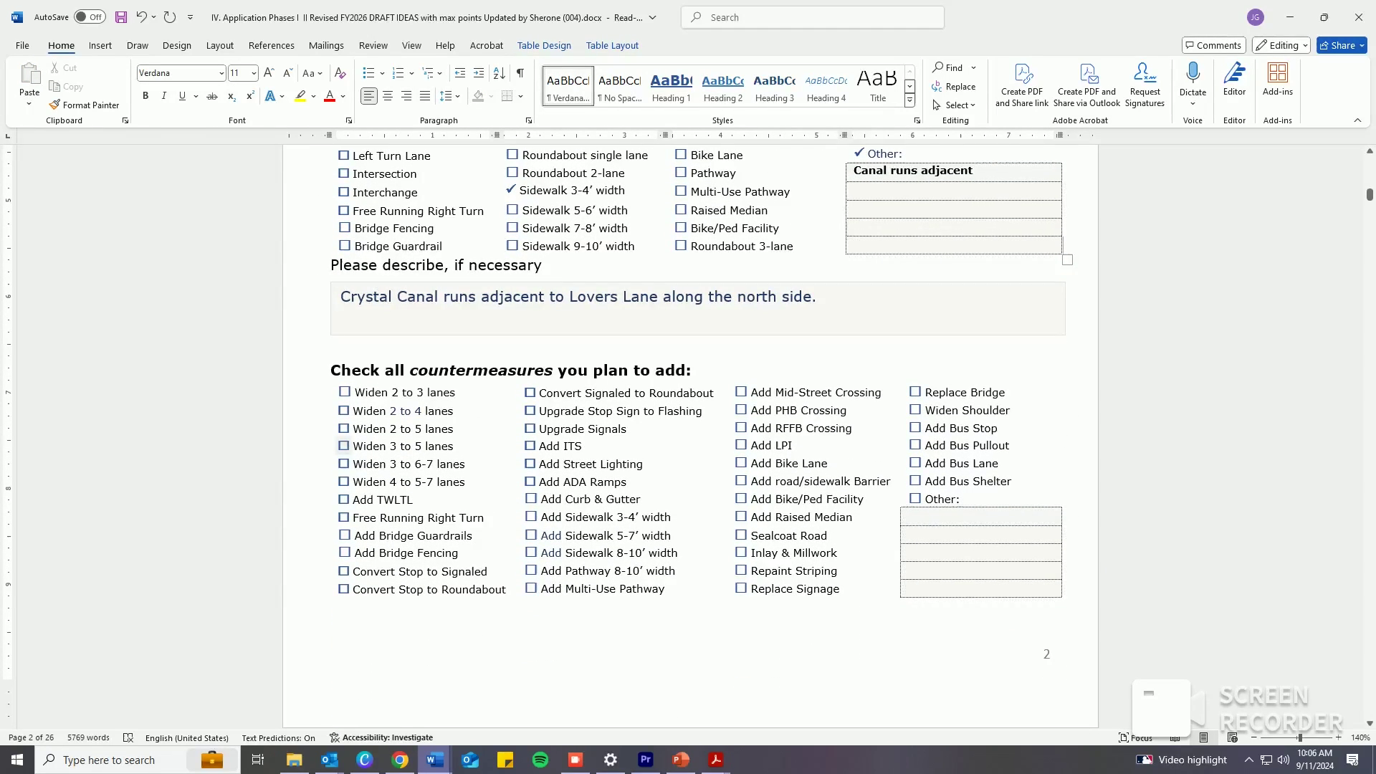
click(344, 445)
click(530, 393)
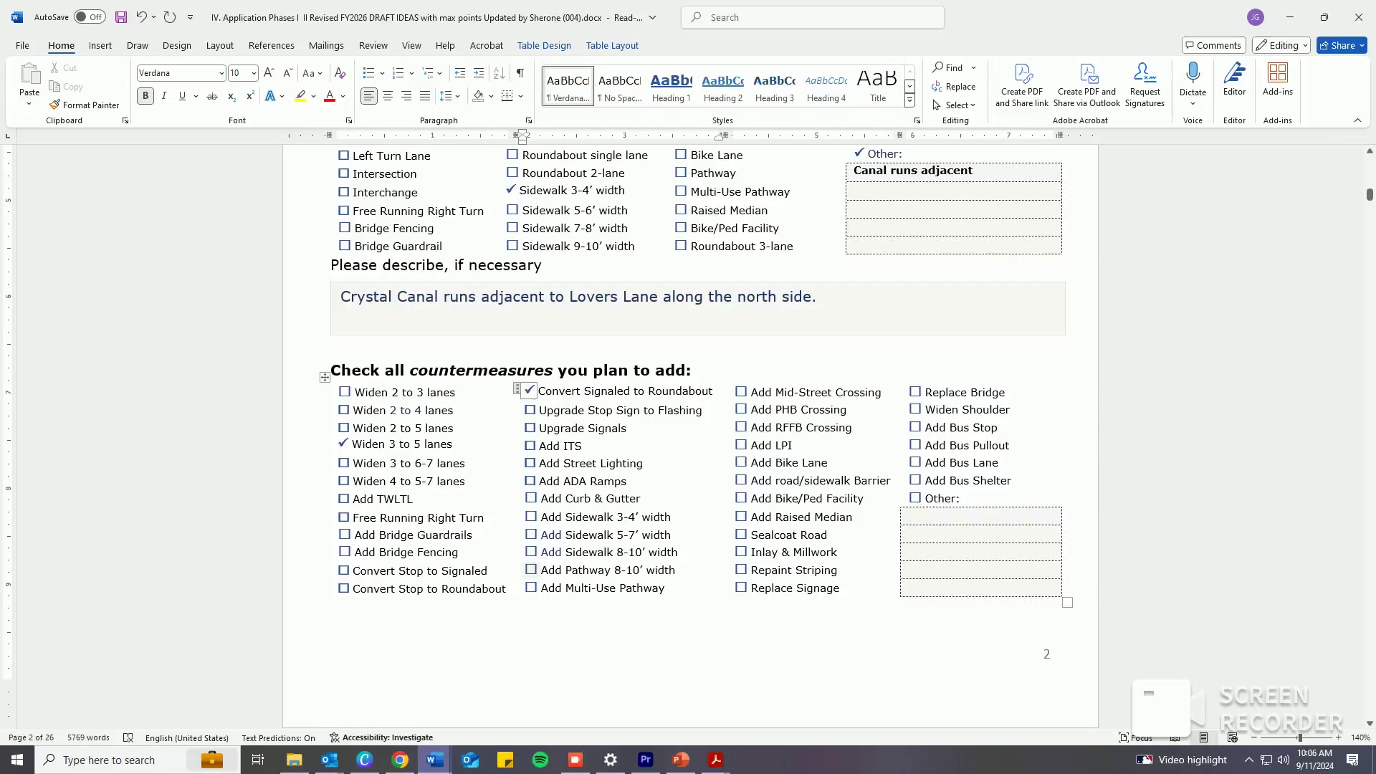
click(529, 588)
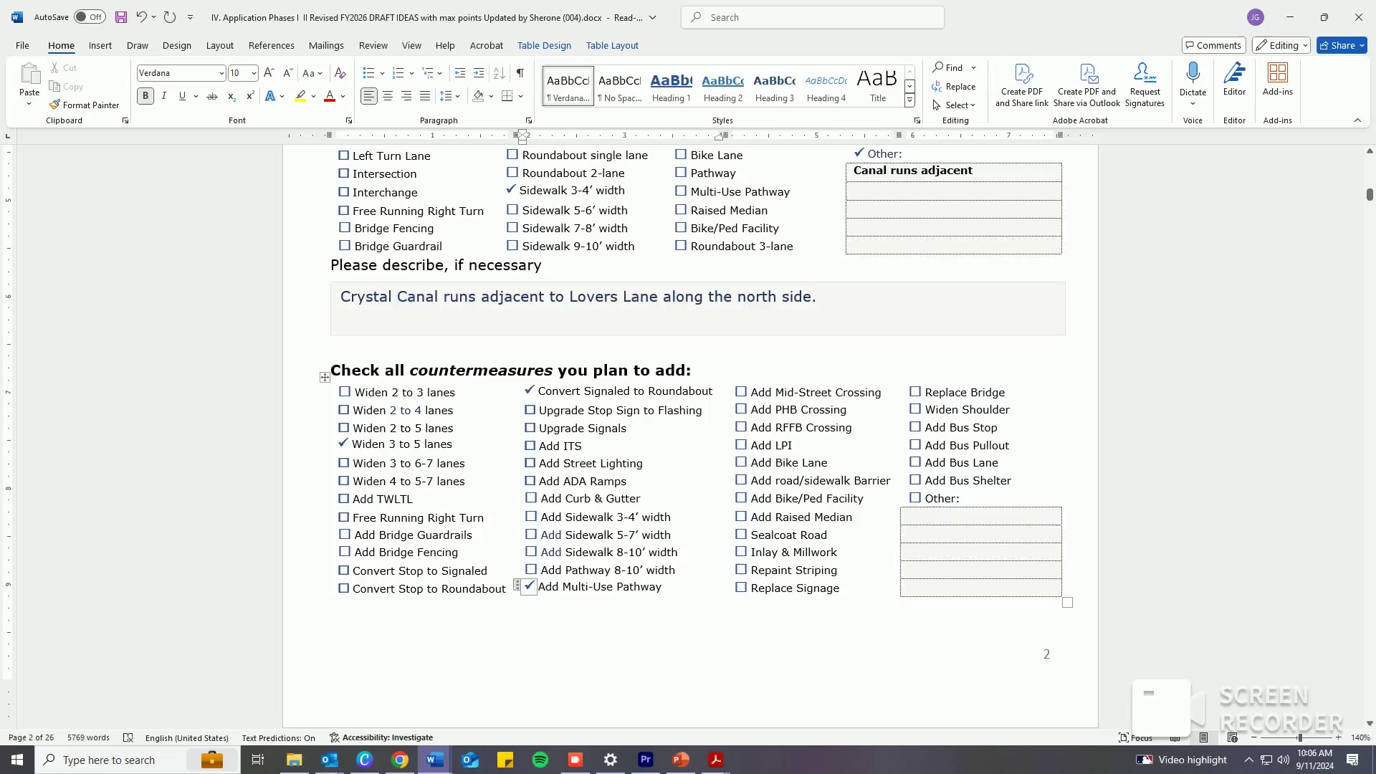
click(741, 462)
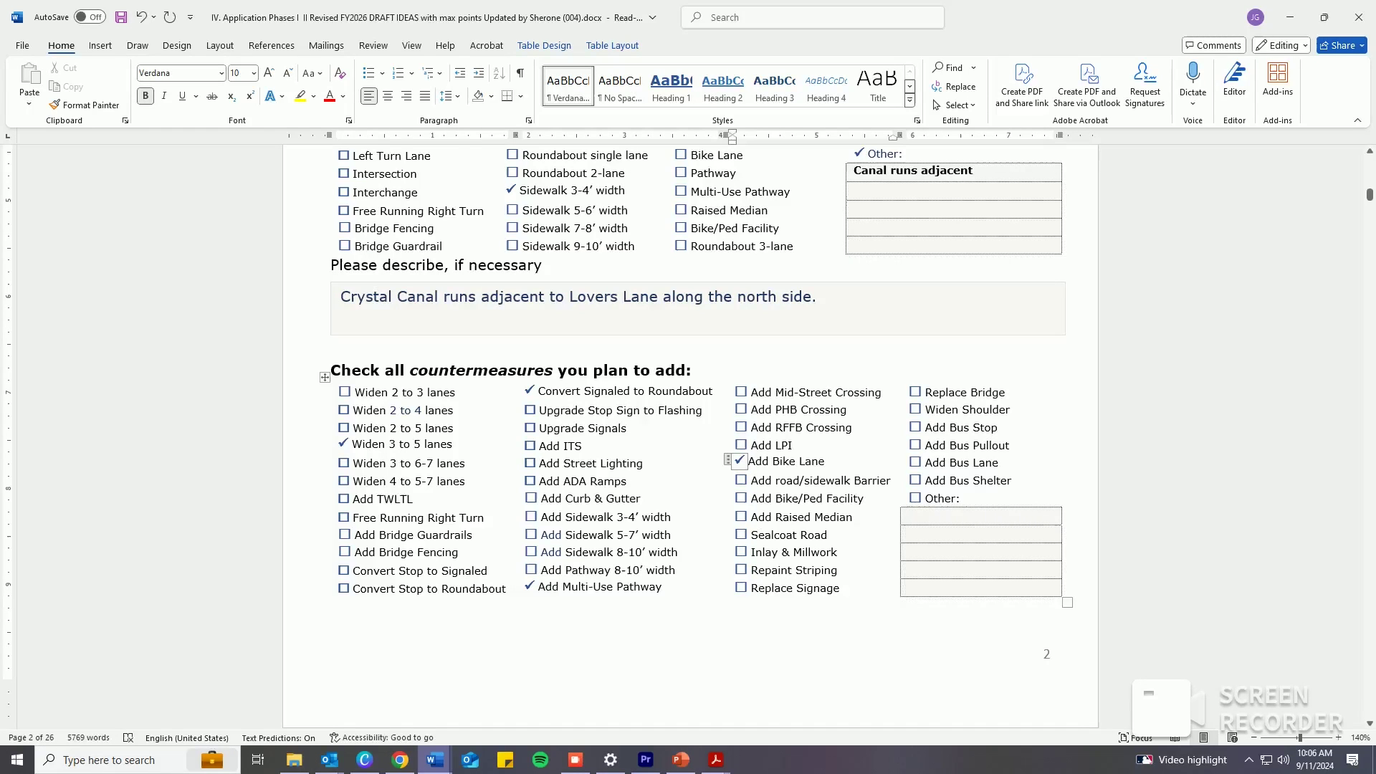
Answer No to whether the project includes improvements to the public transportation system.
scroll(690, 430, down, 3)
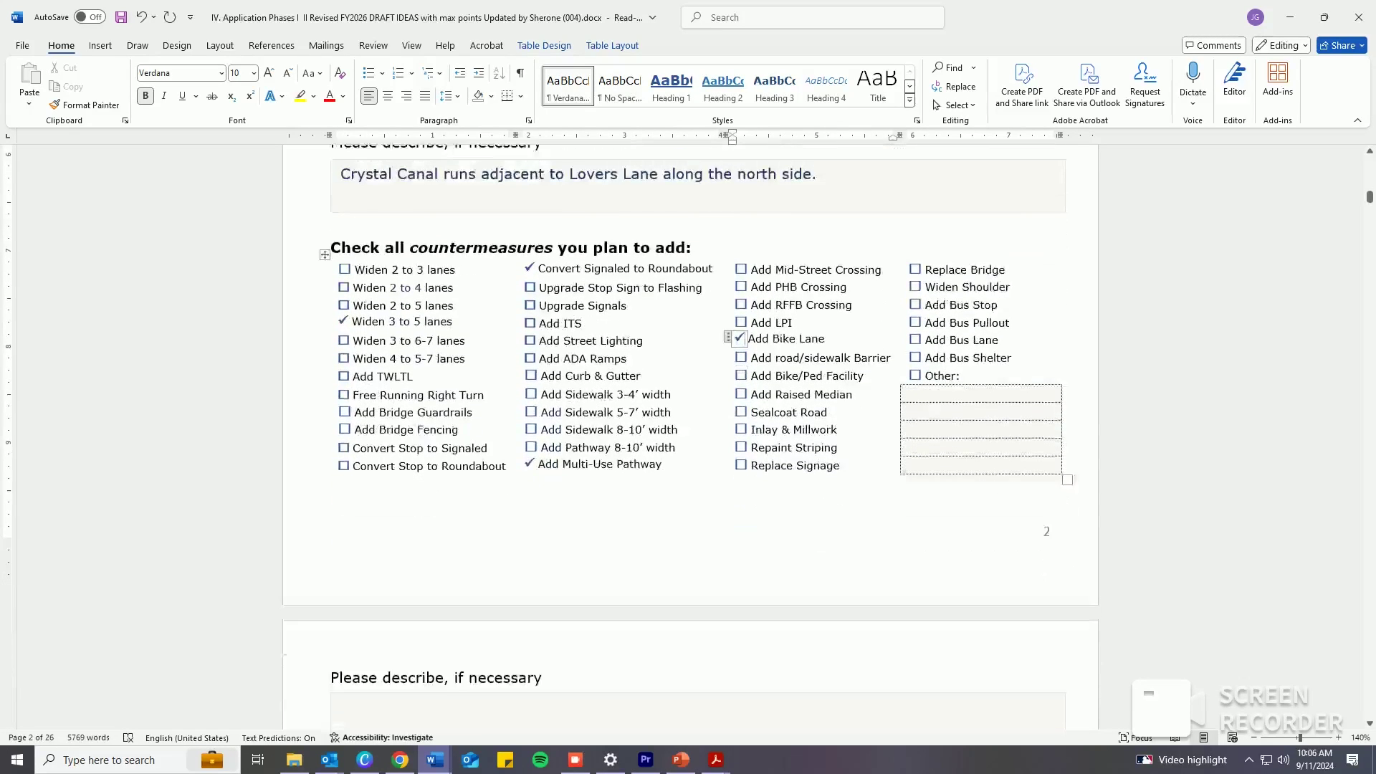
scroll(690, 437, down, 1)
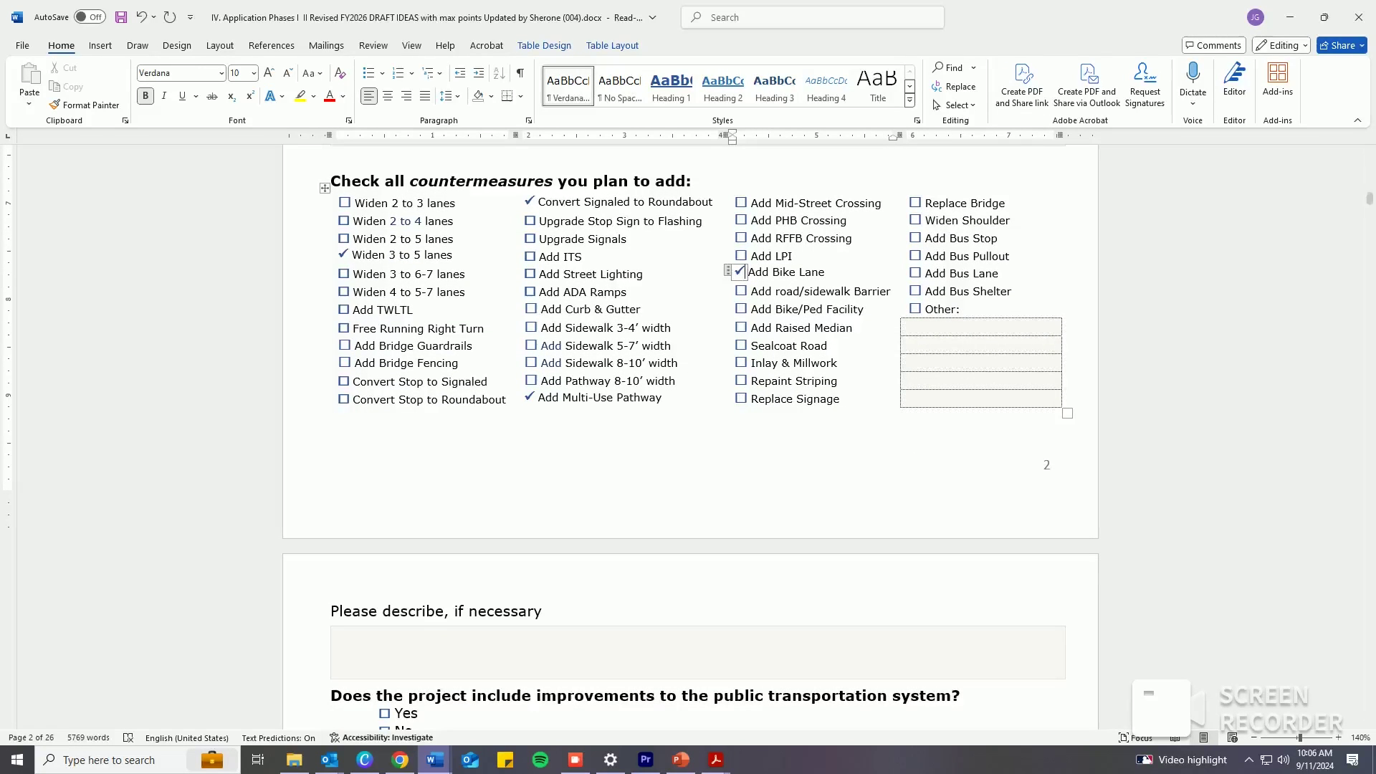
click(575, 760)
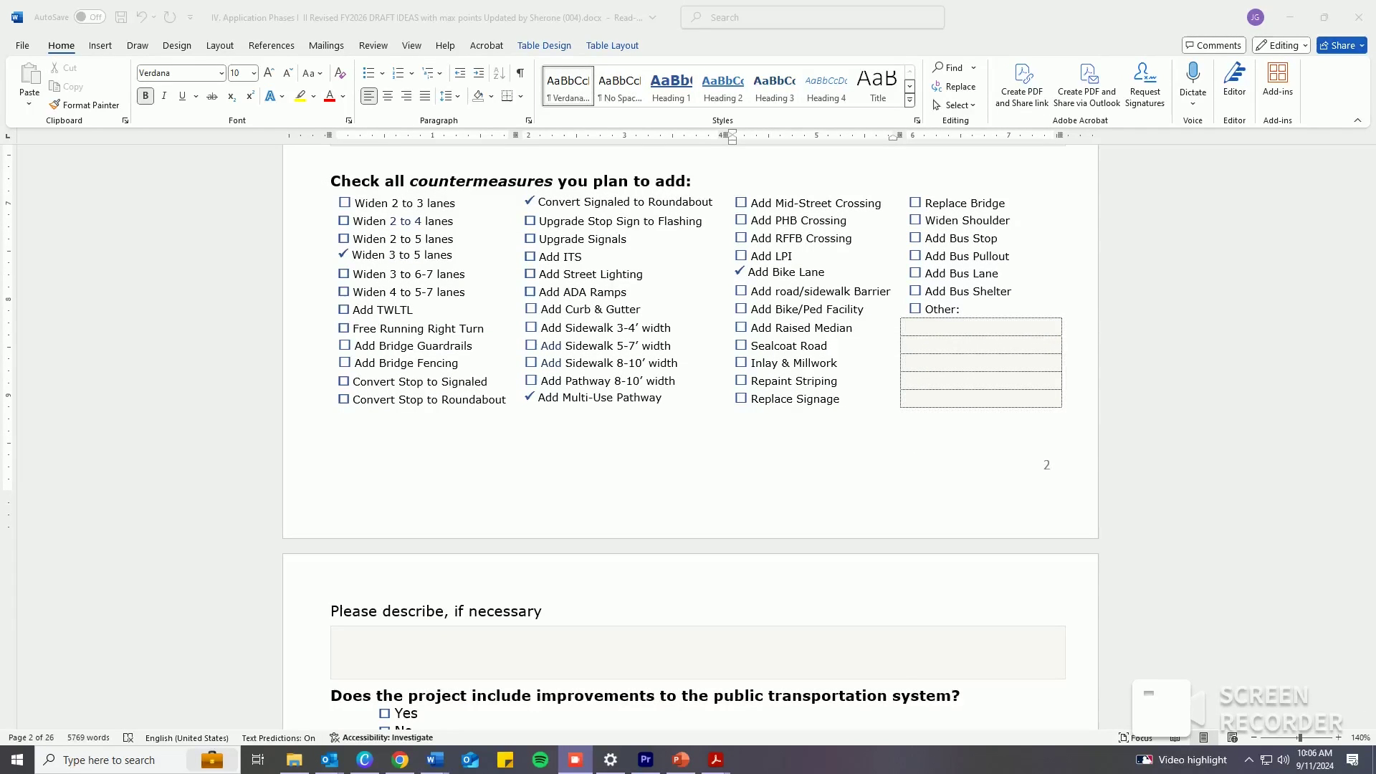
scroll(689, 437, down, 2)
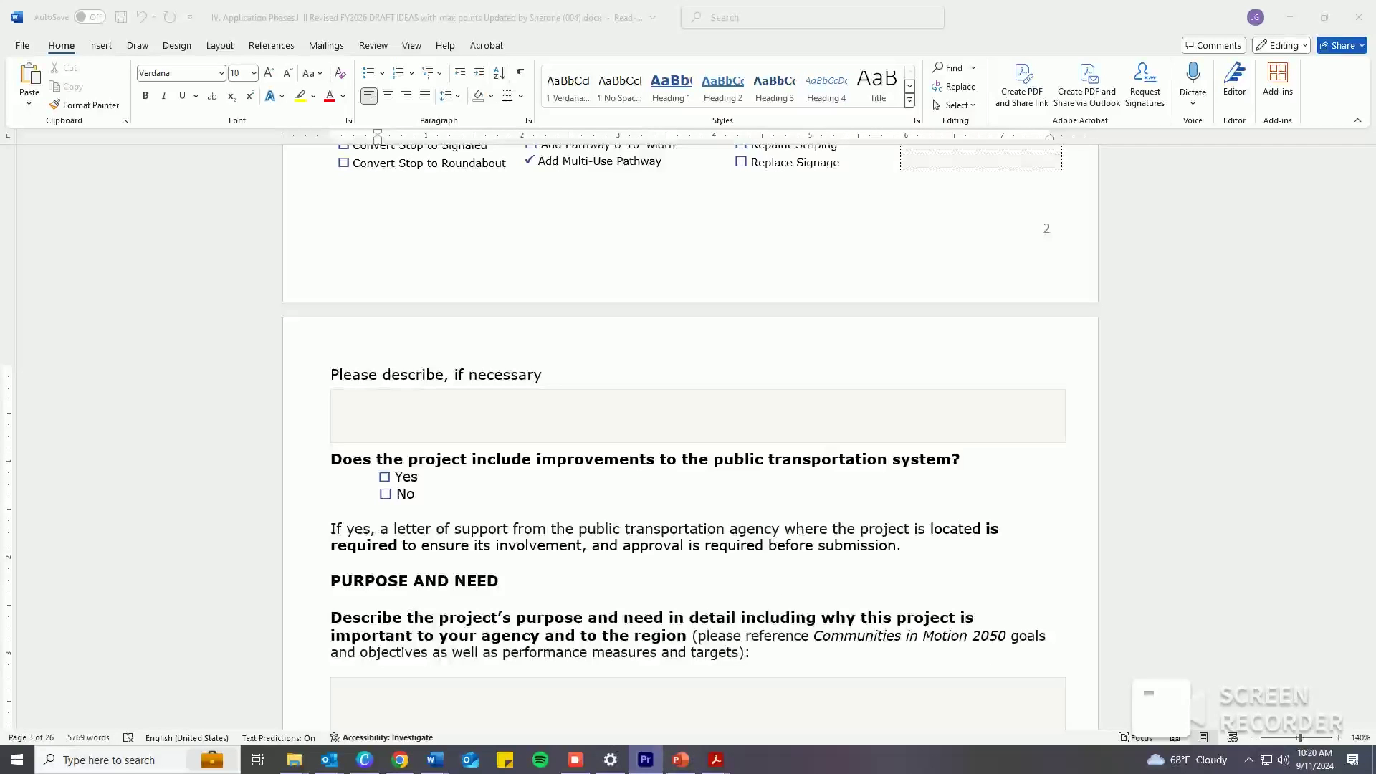
click(385, 494)
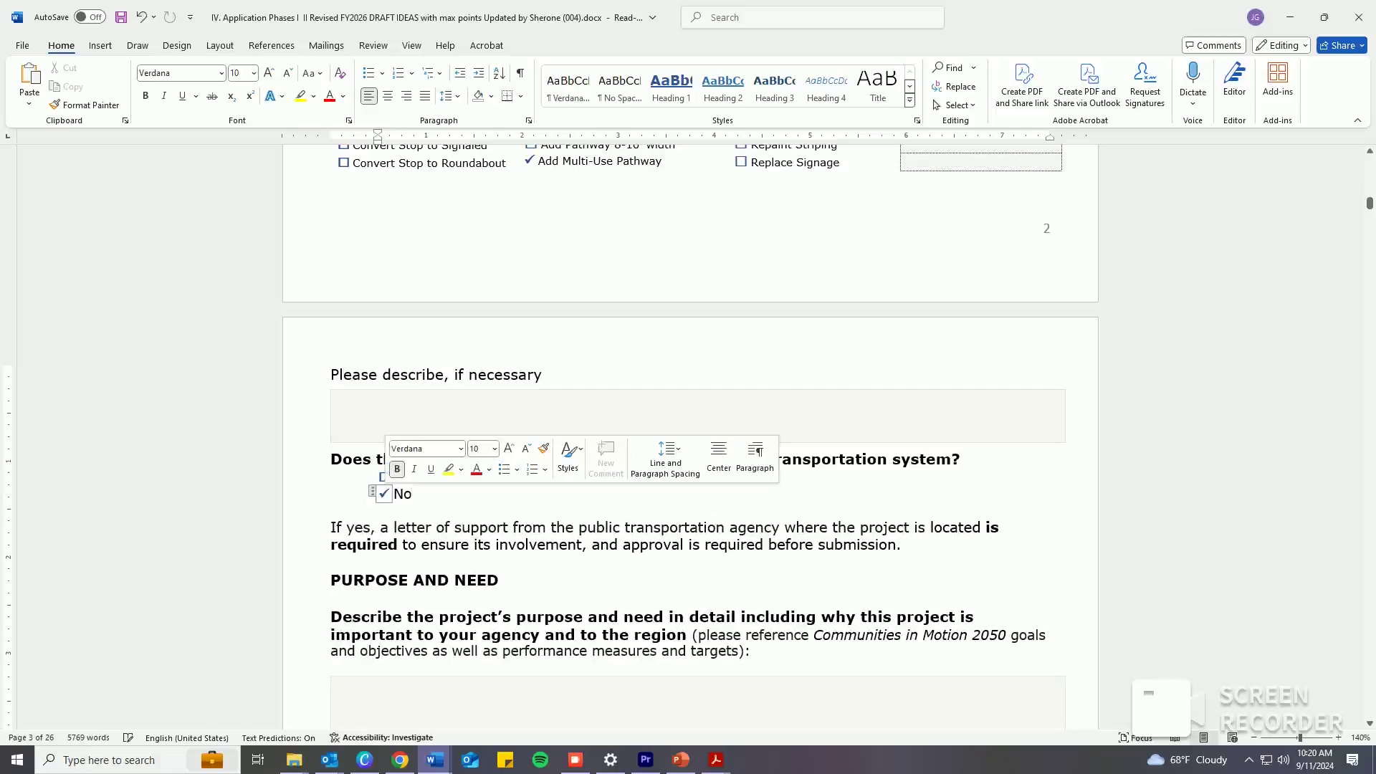
scroll(380, 509, down, 1)
click(379, 515)
Describe the purpose and need: the Amazing Avenue Widening Project will manage growth, increase pedestrian and cyclist safety, reduce congestion and benefit the underserved.
scroll(688, 438, down, 3)
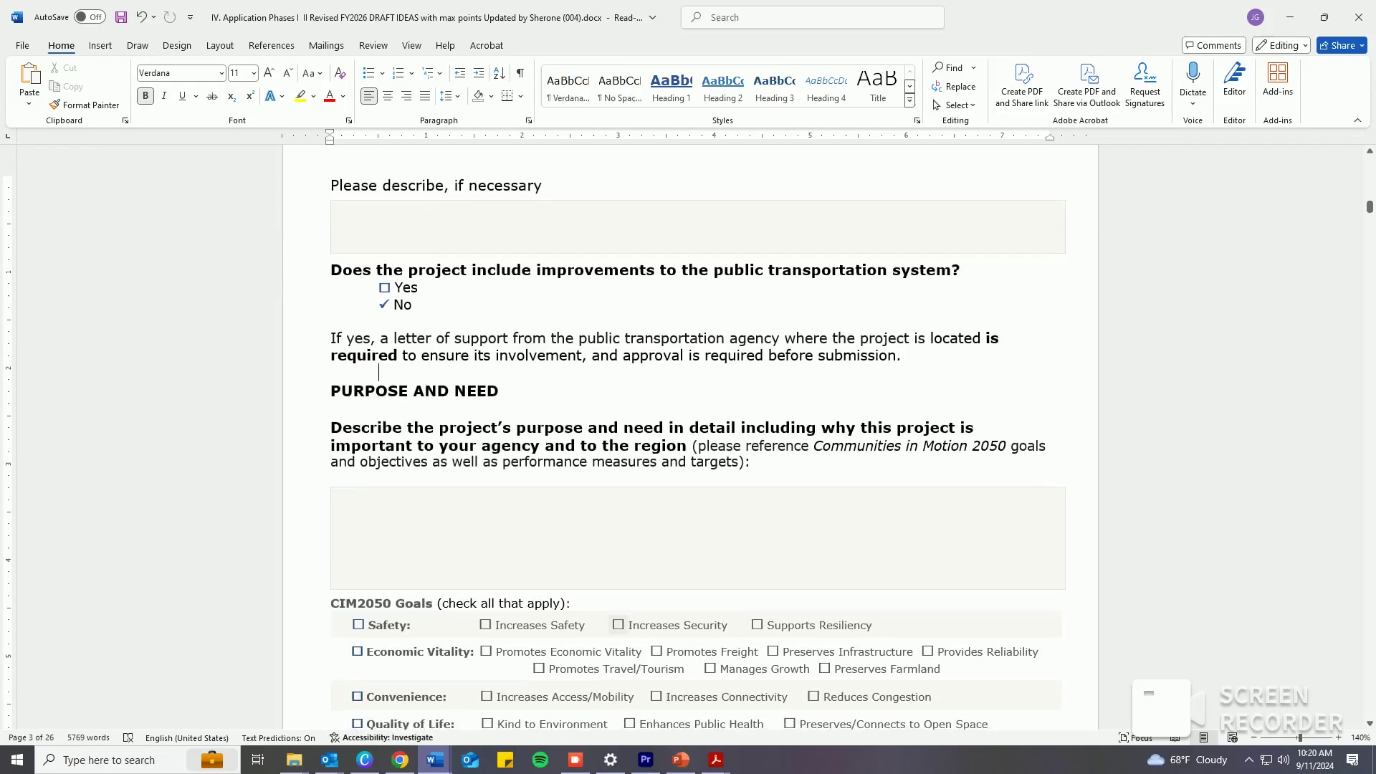
scroll(379, 372, down, 2)
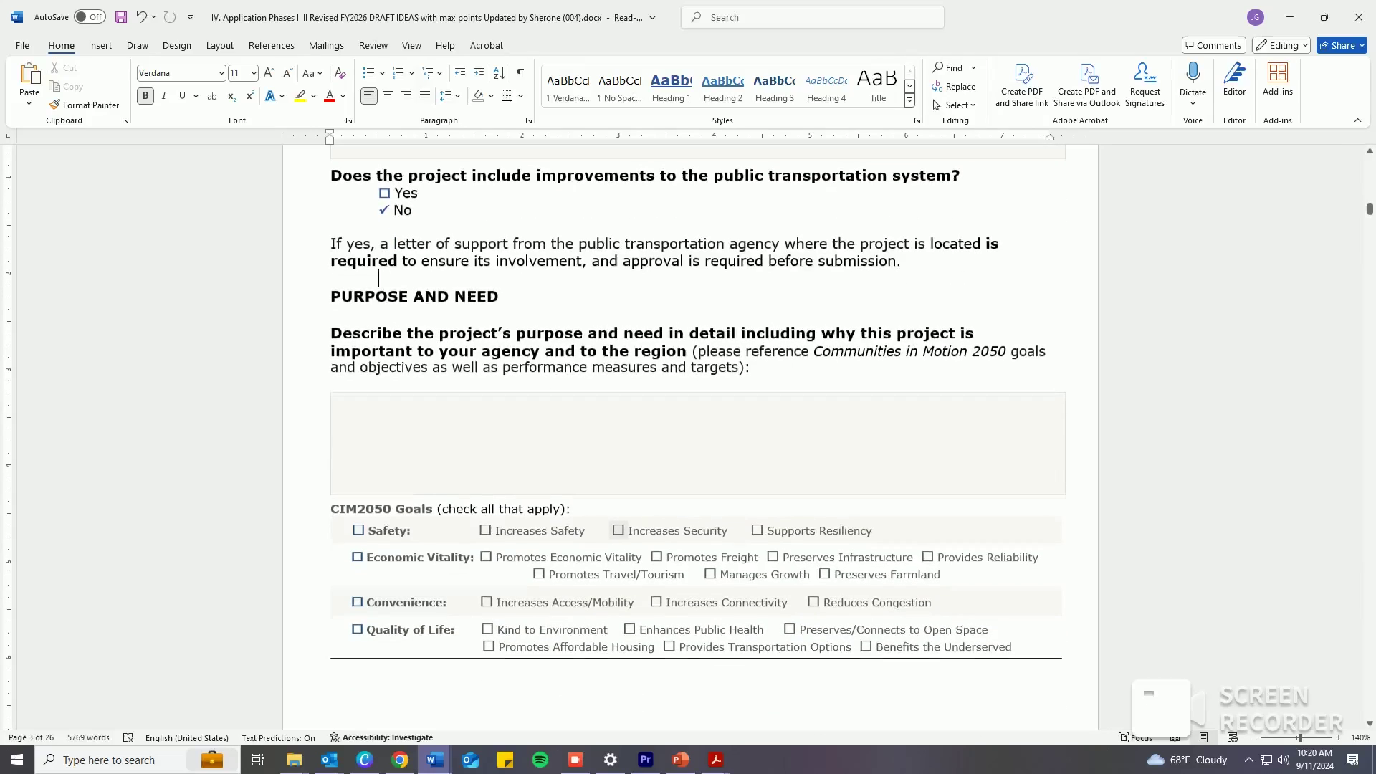
click(697, 443)
text(The Amazing Avenue Widening Project will manage growth by increasing the lanes from three to five near the Brave Boulevard subdivision, increase safety for pedestrians and cyclists by adding a 10-foot multi-modal side path with bike lanes, reduce congestion by converting a four-way signaled intersection into a multi-lane roundabout, and will benefit the underserved as this project is within the boundaries of an underserved area…)
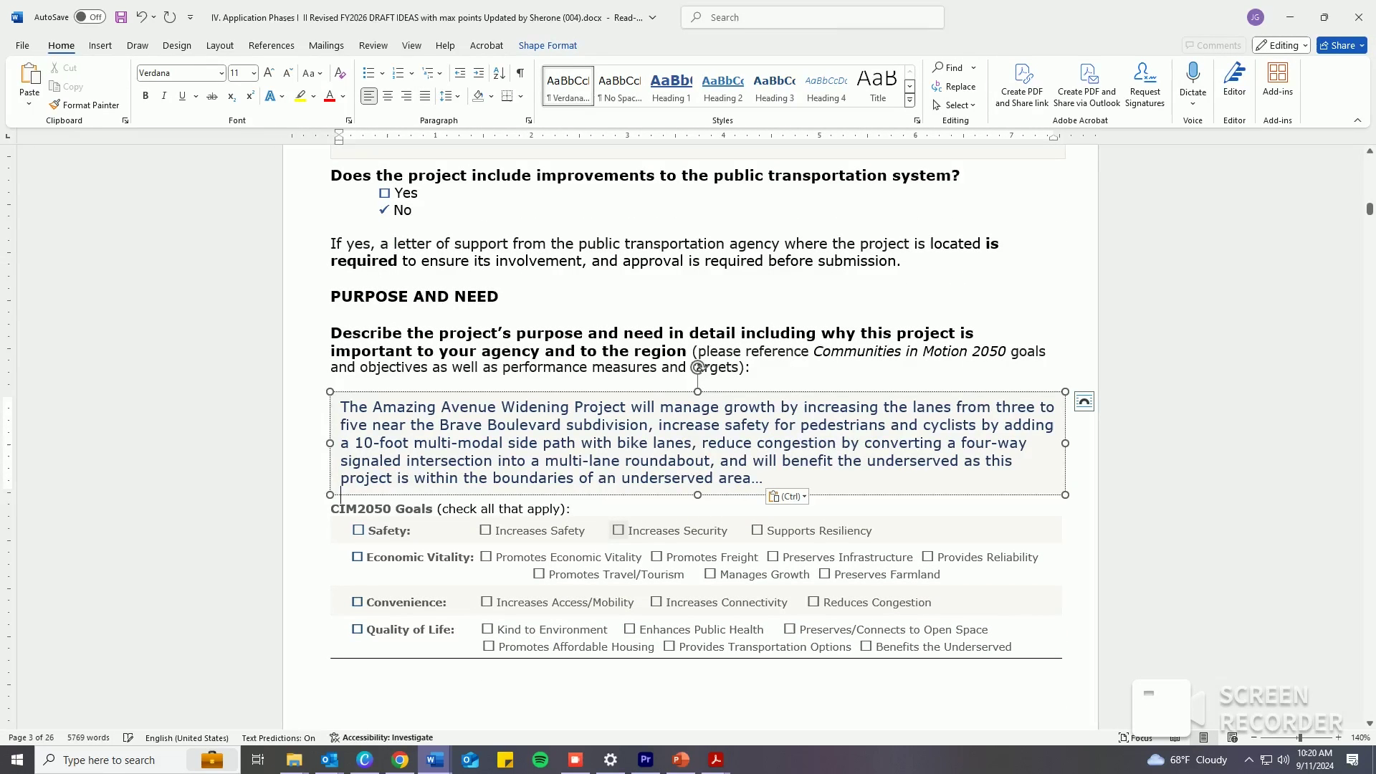
click(757, 367)
Check the CIM2050 goals Increases Safety, Manages Growth, Reduces Congestion and Benefits the Underserved.
scroll(757, 367, down, 2)
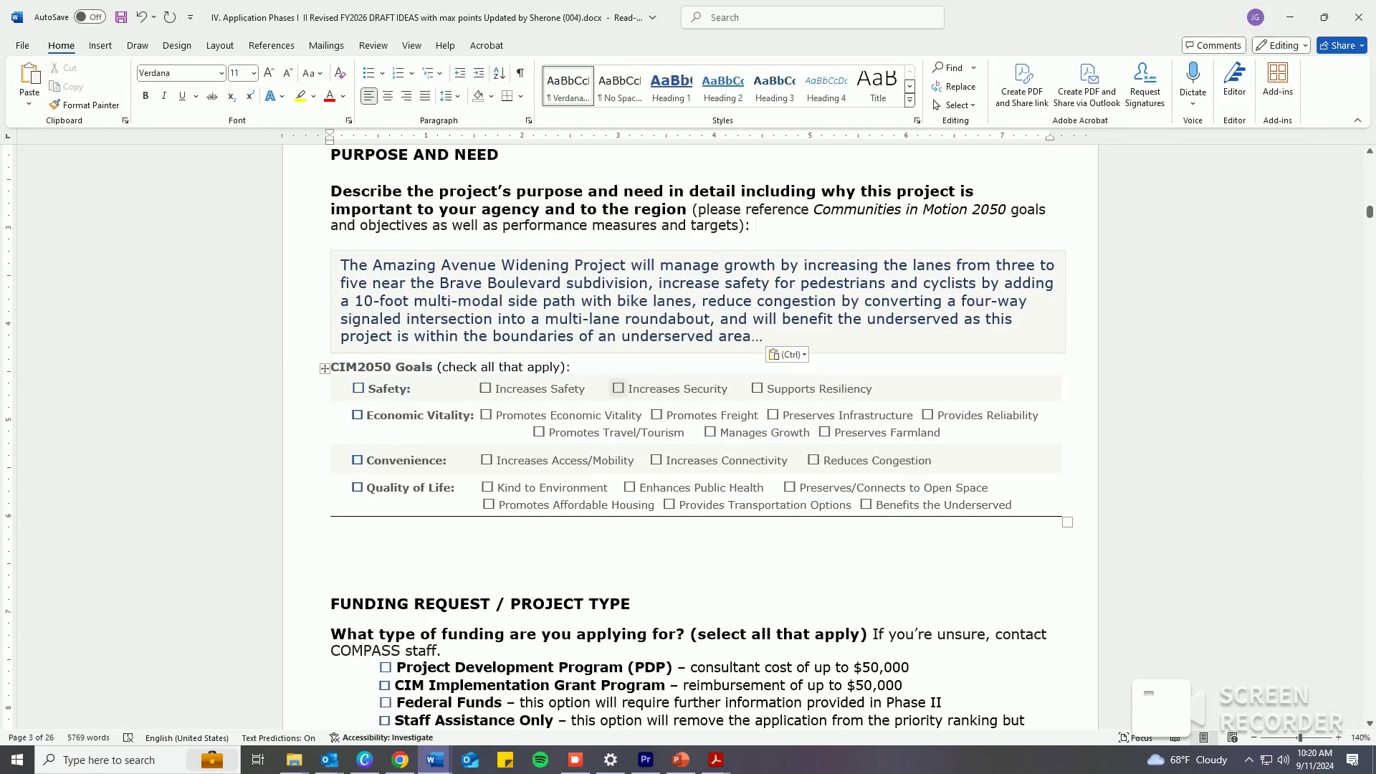
click(571, 367)
click(486, 388)
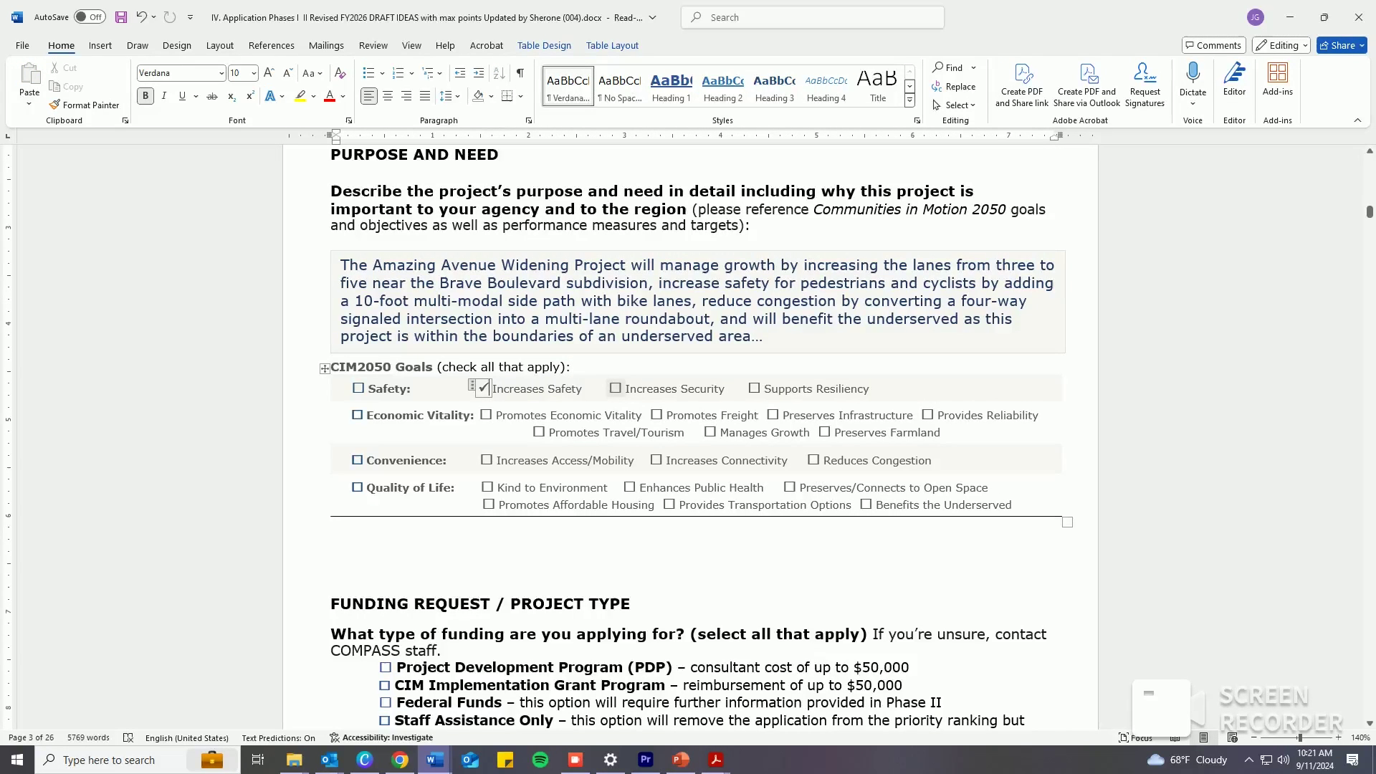
click(710, 431)
click(812, 460)
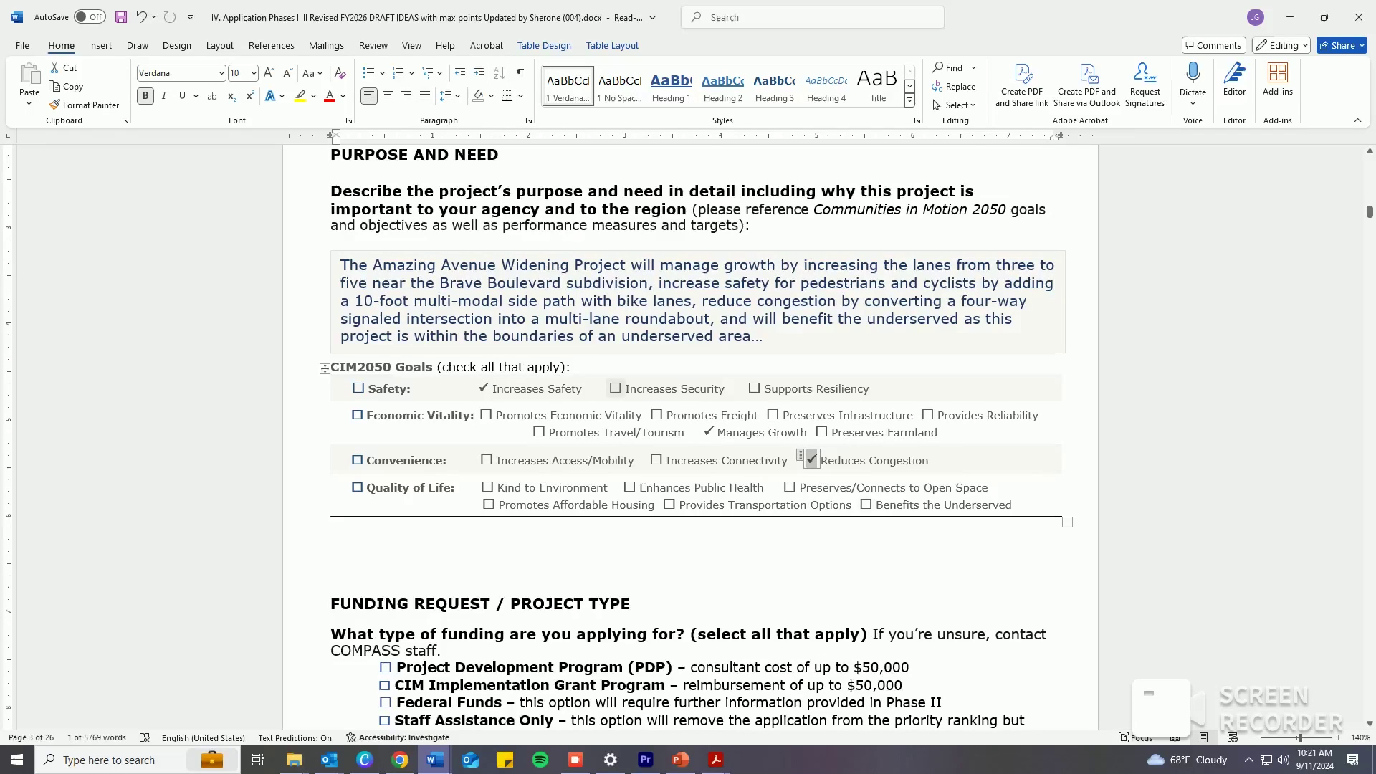
click(866, 505)
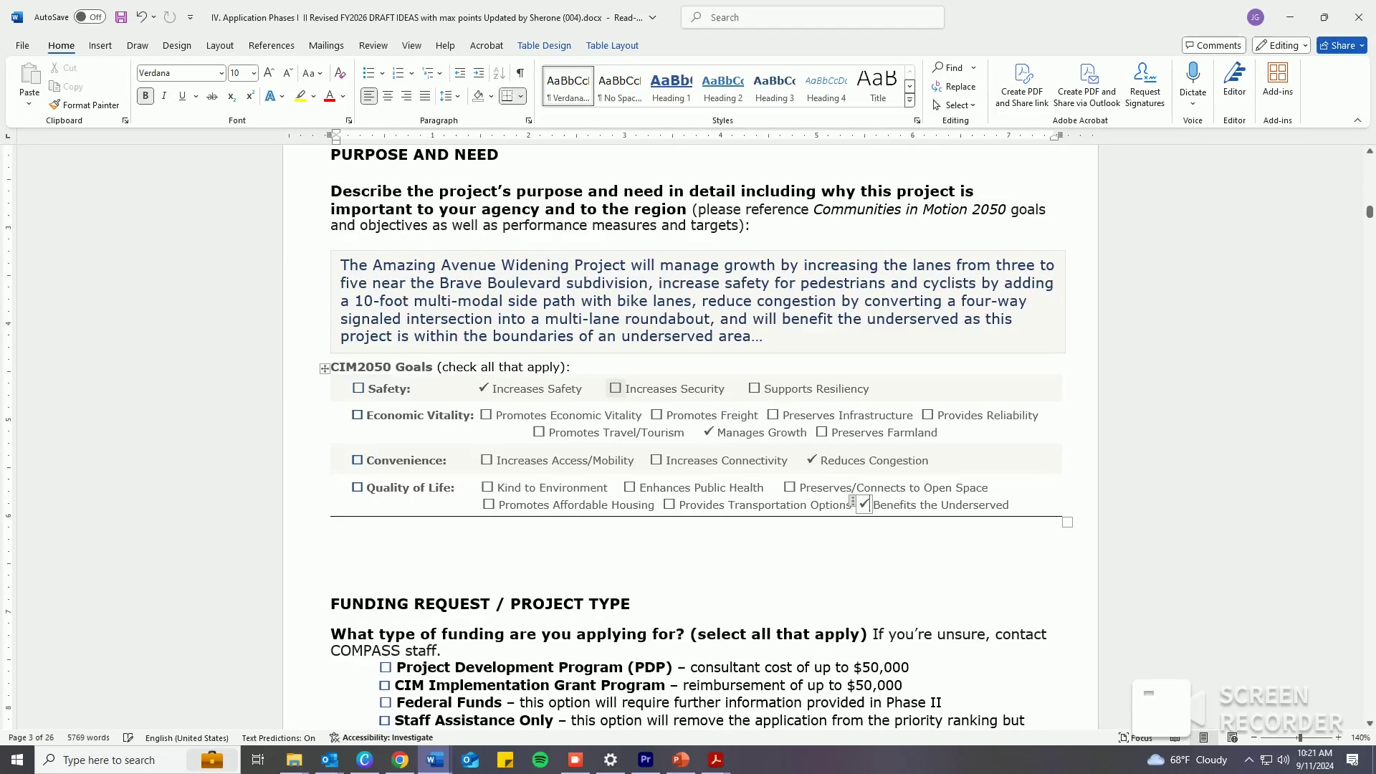
click(330, 525)
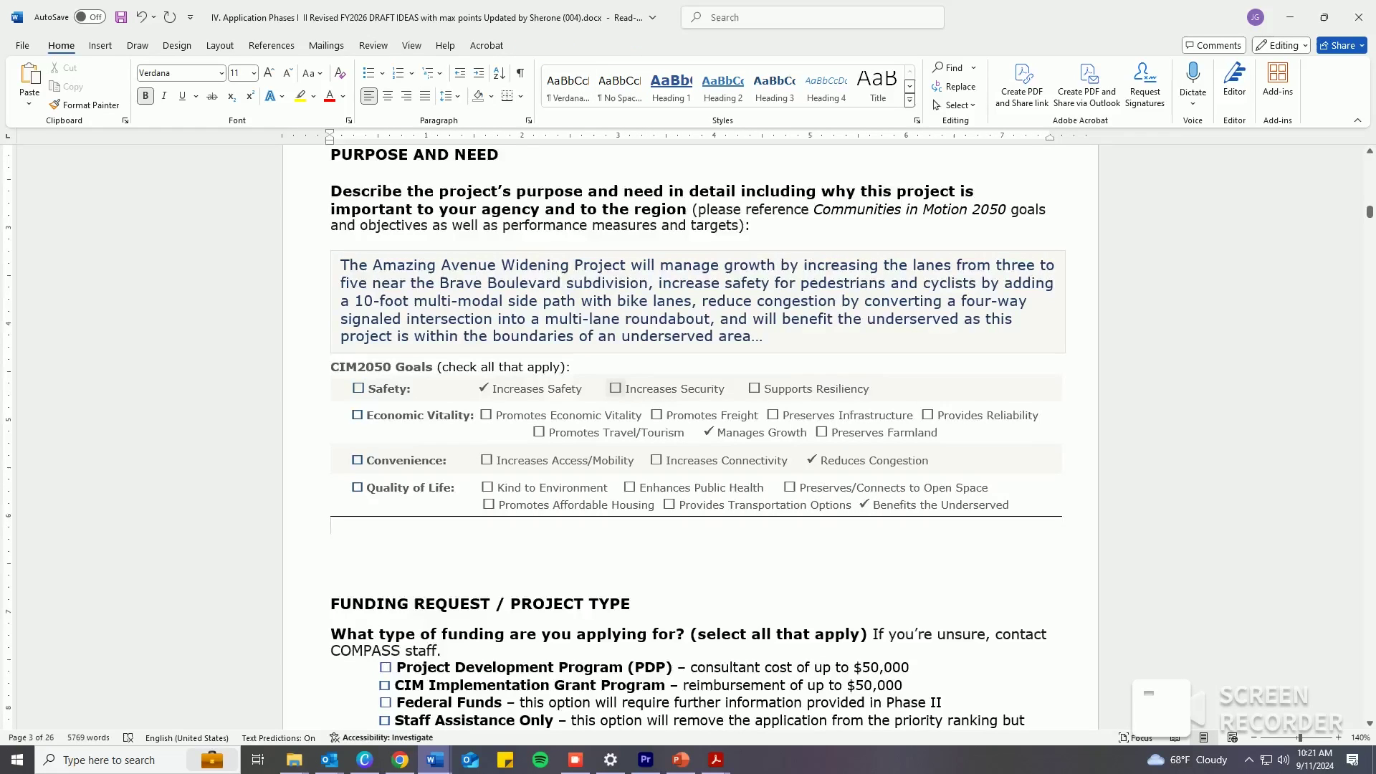
Select Project Development Program (PDP) and Federal Funds as the types of funding being applied for.
scroll(690, 437, down, 2)
scroll(690, 430, down, 5)
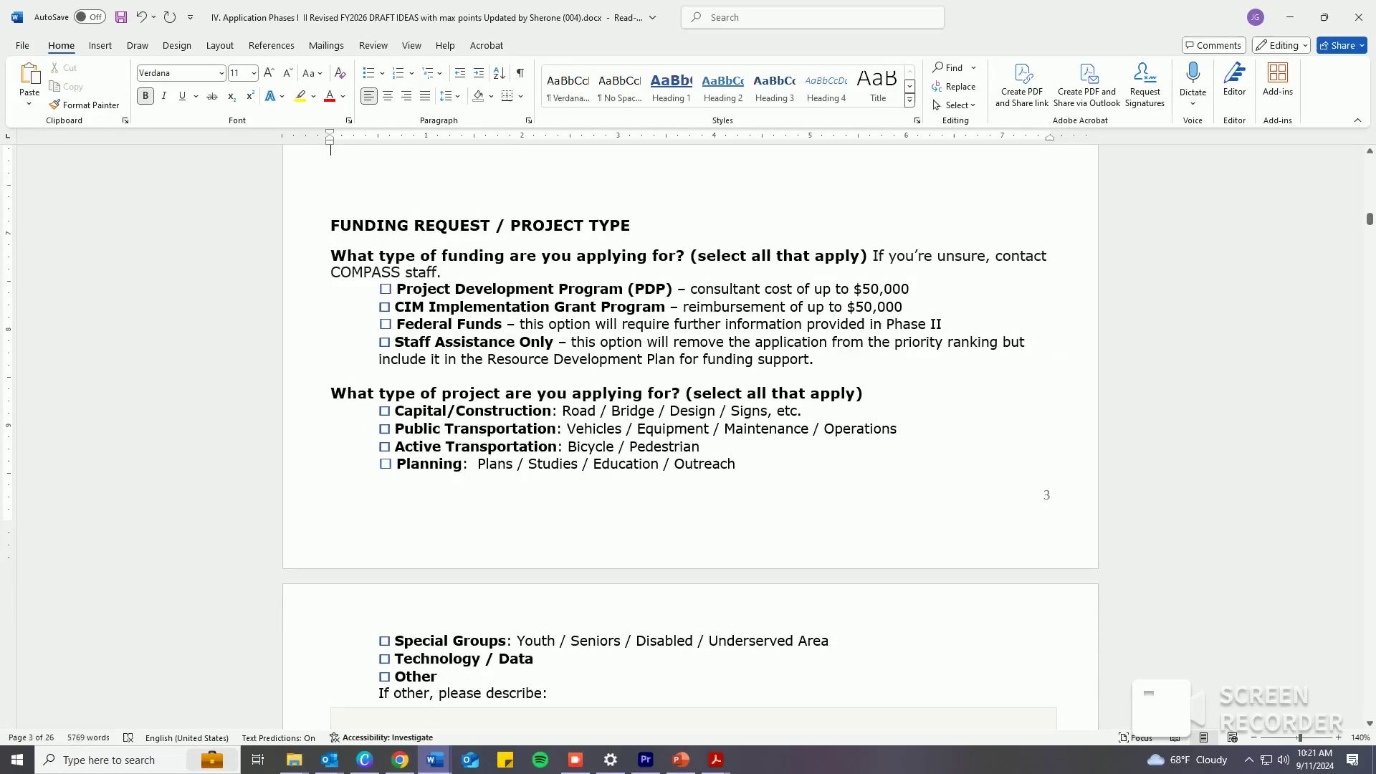
click(385, 289)
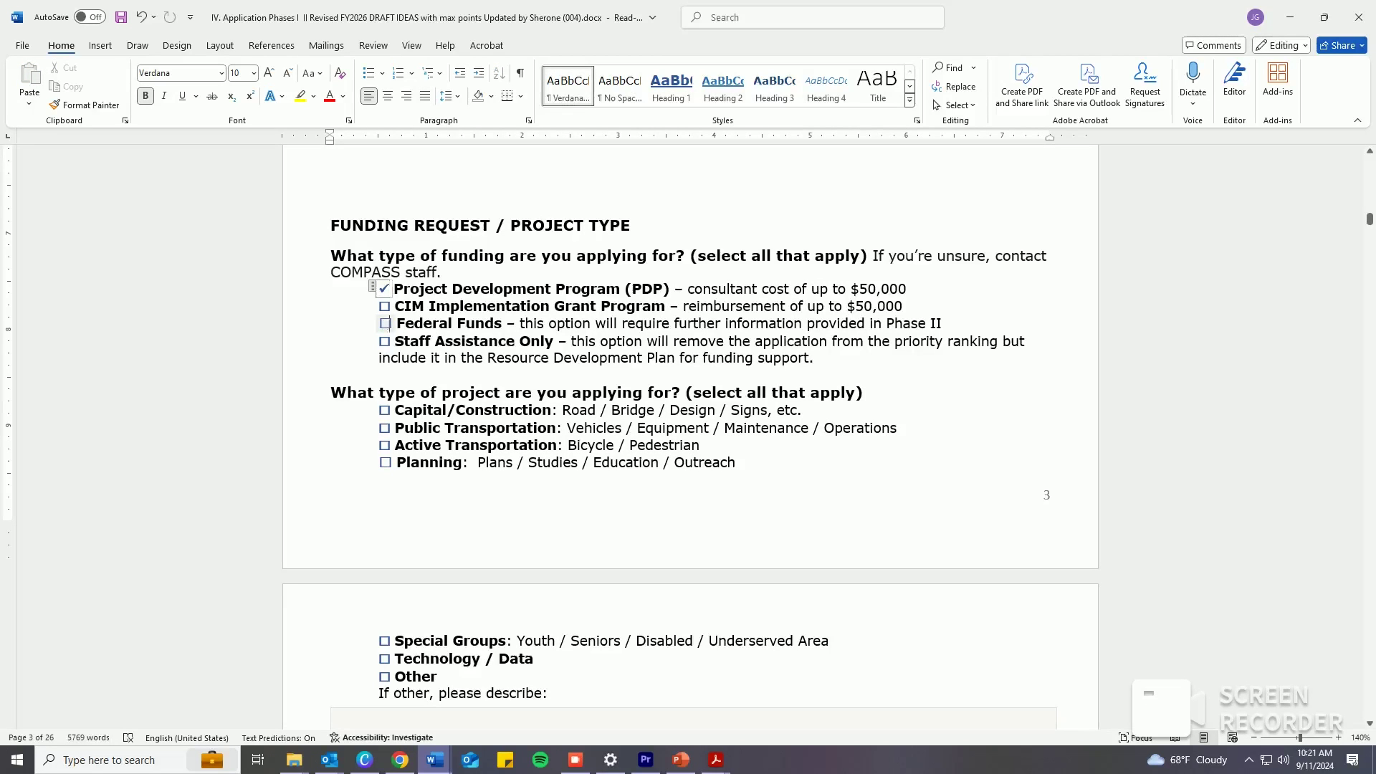
click(385, 323)
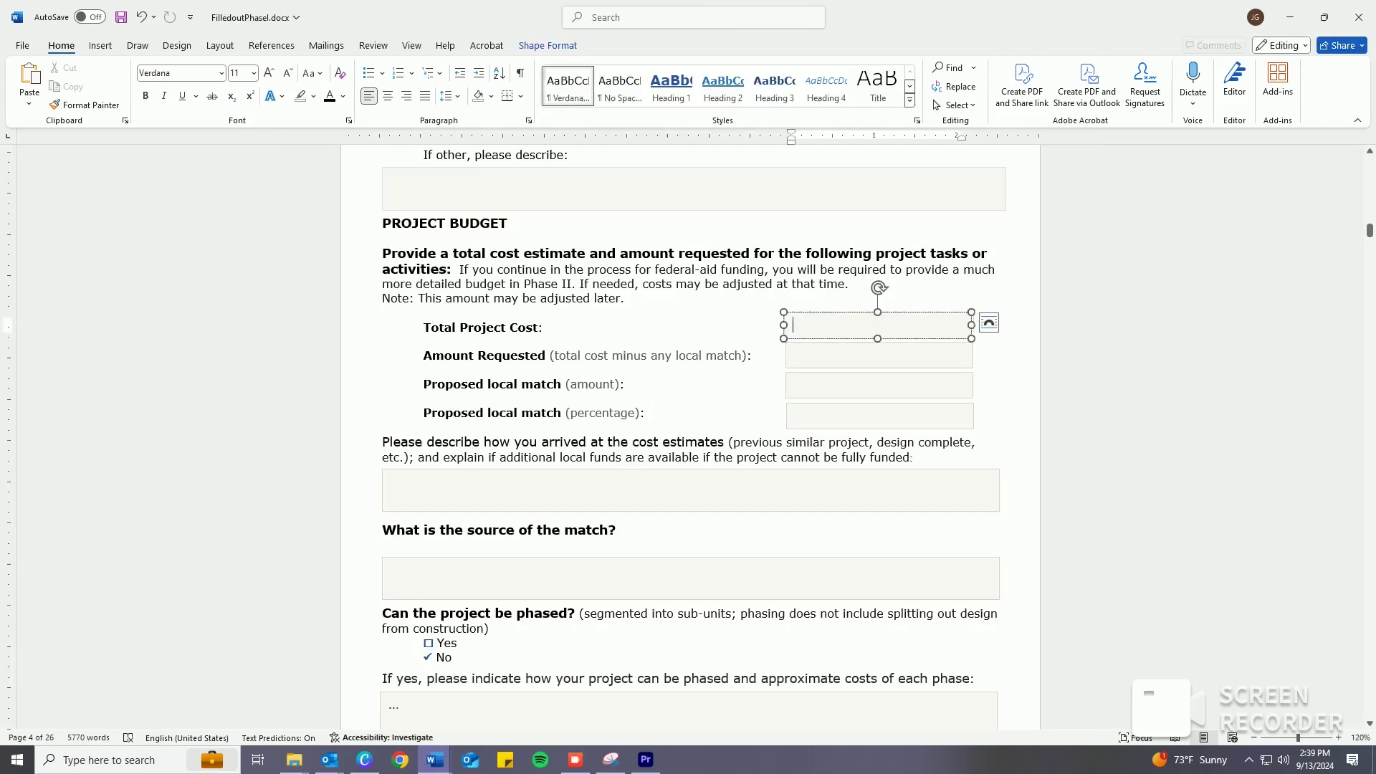
Enter 3,000,000 as the total project cost and 2,761,200 as the amount requested in the project budget.
click(796, 324)
text(3,000,000)
click(796, 354)
text(2,762)
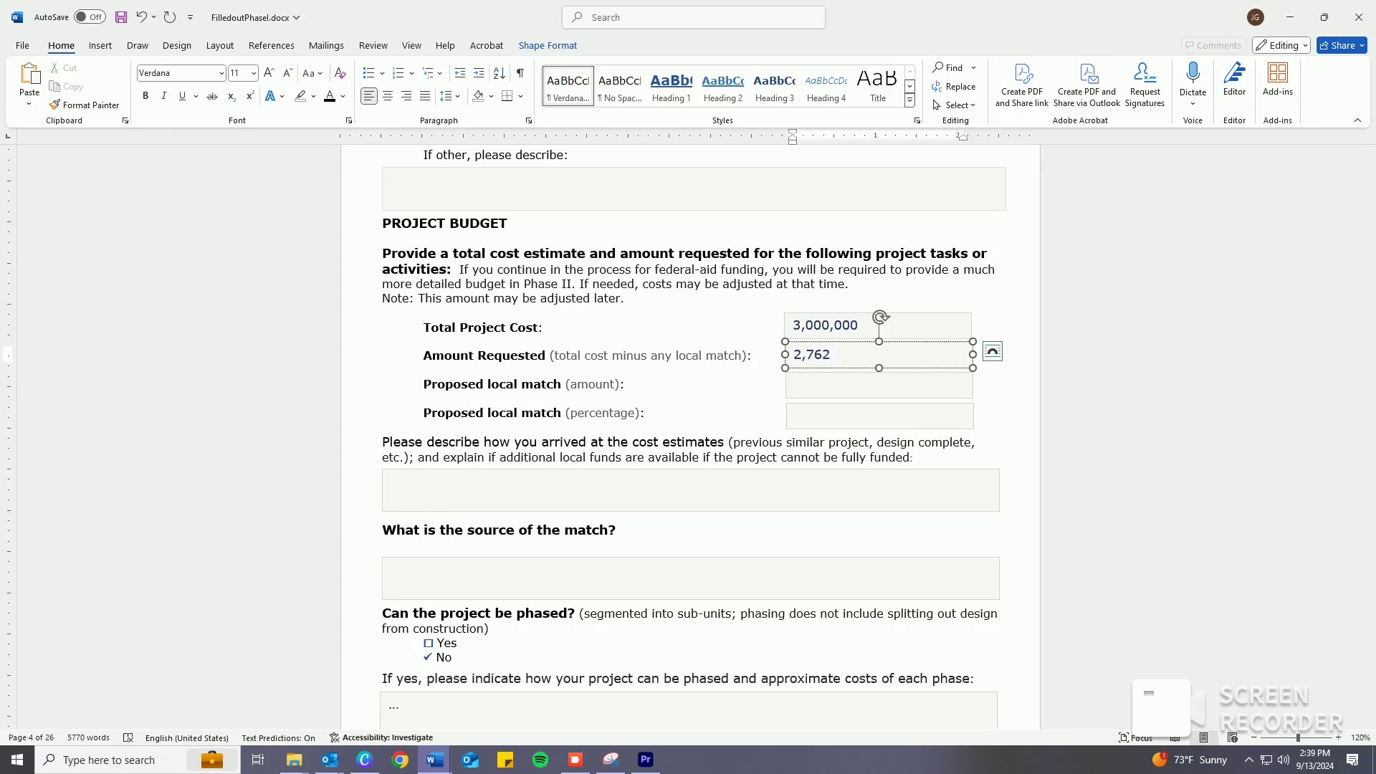
key(BackSpace)
text(1,200)
Enter the proposed local match as an amount of 202,657 and a percentage of 7.34%.
click(817, 385)
text(202,6)
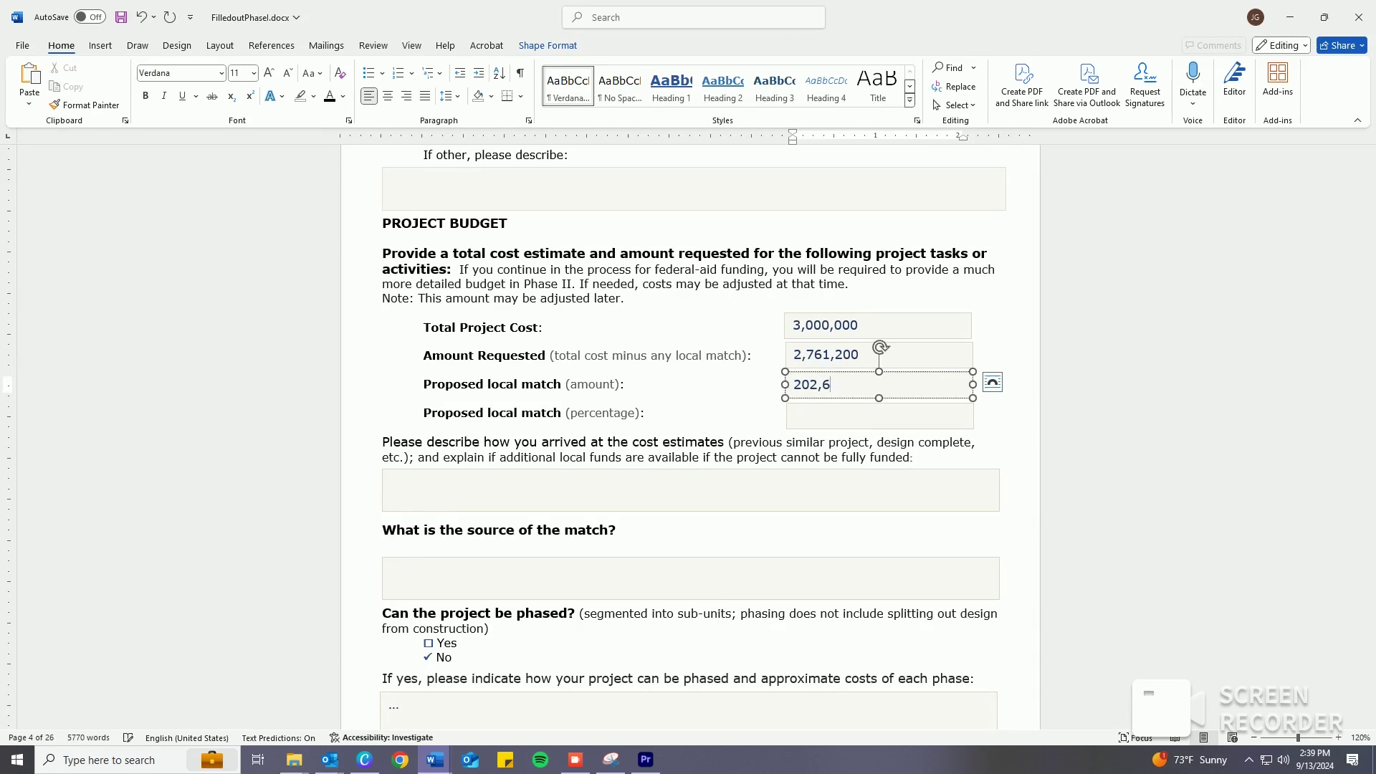
text(57)
click(818, 416)
text(7.34%)
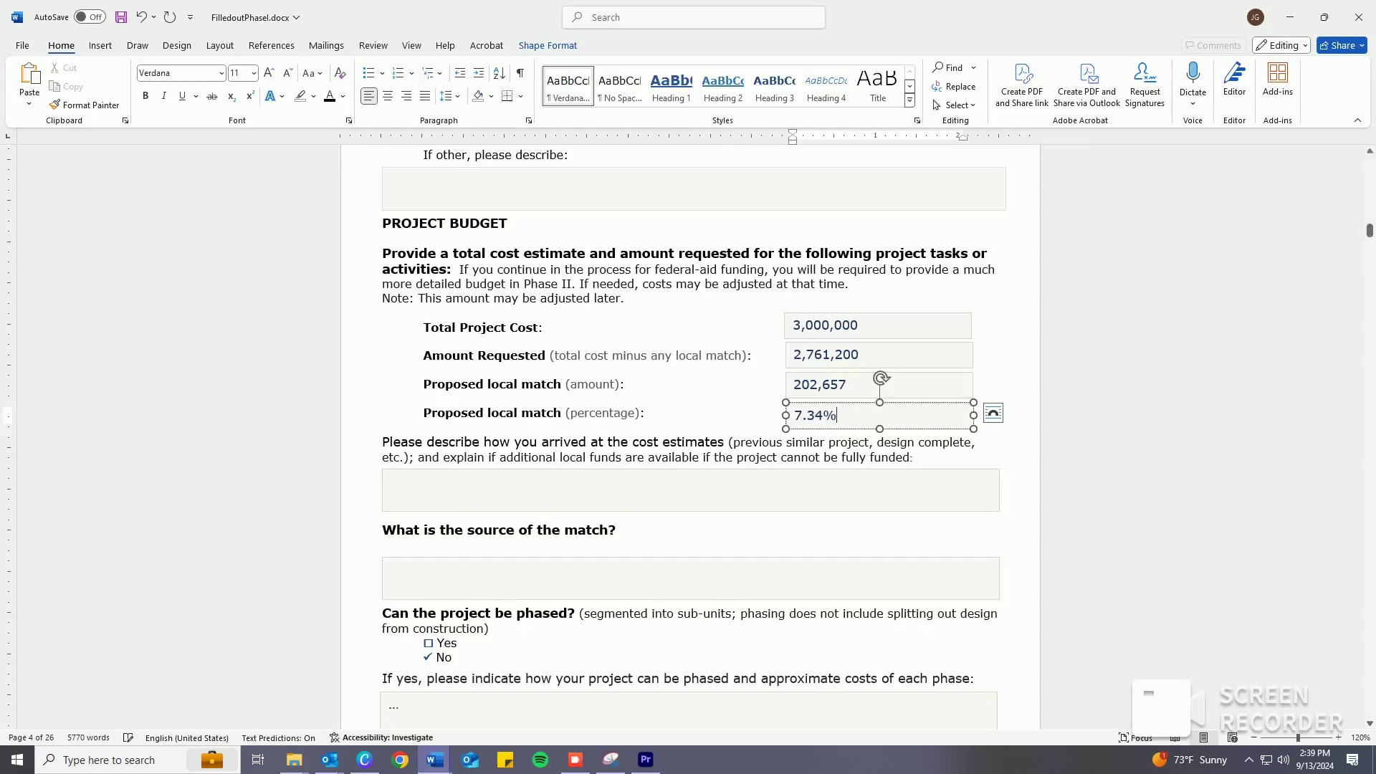
Begin the cost estimate explanation with "We've arrived at this cost estimate because...".
click(401, 483)
text(W)
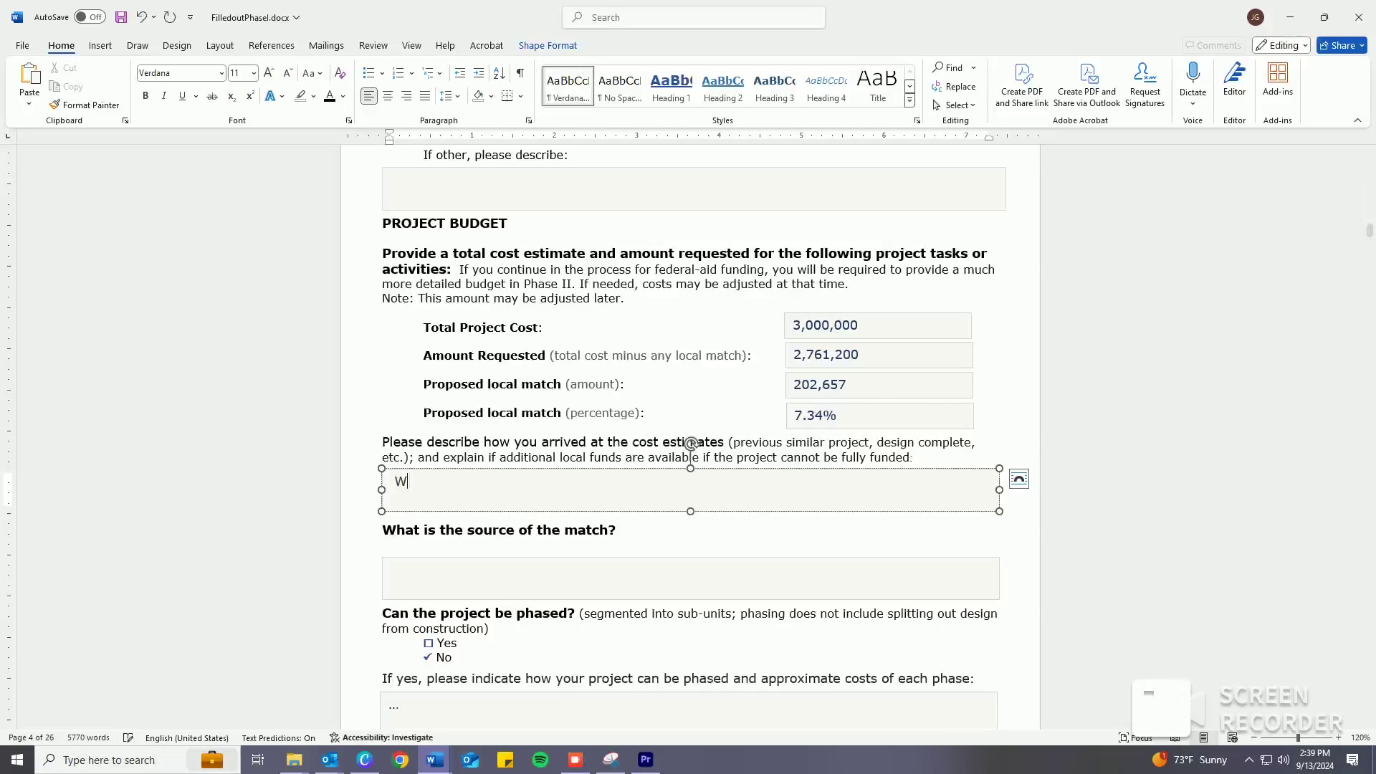
text(e;ve arrived at this cost estimate because...)
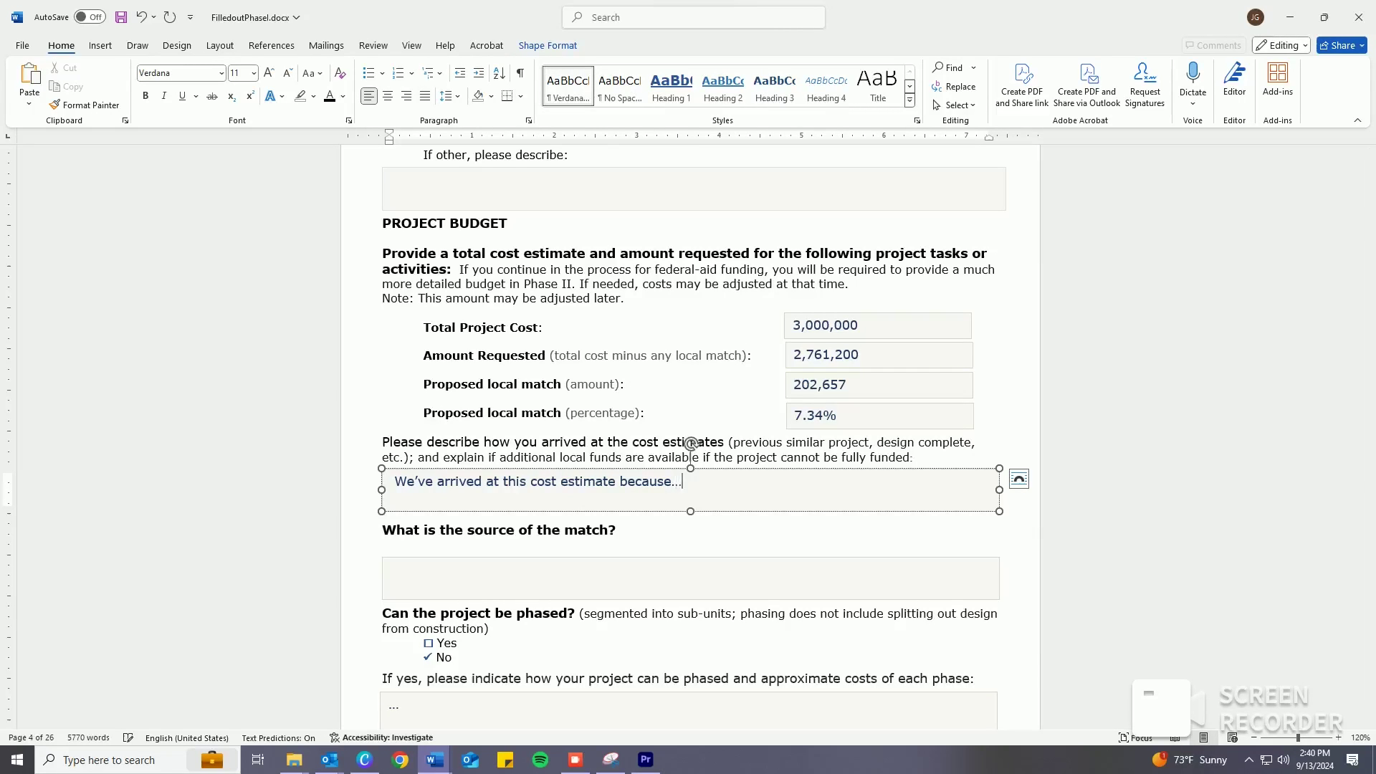
State the match source as "The source of the match will come from the City of Wonderful.".
click(395, 570)
text(GTh)
key(BackSpace)
key(BackSpace)
key(BackSpace)
text(The sour)
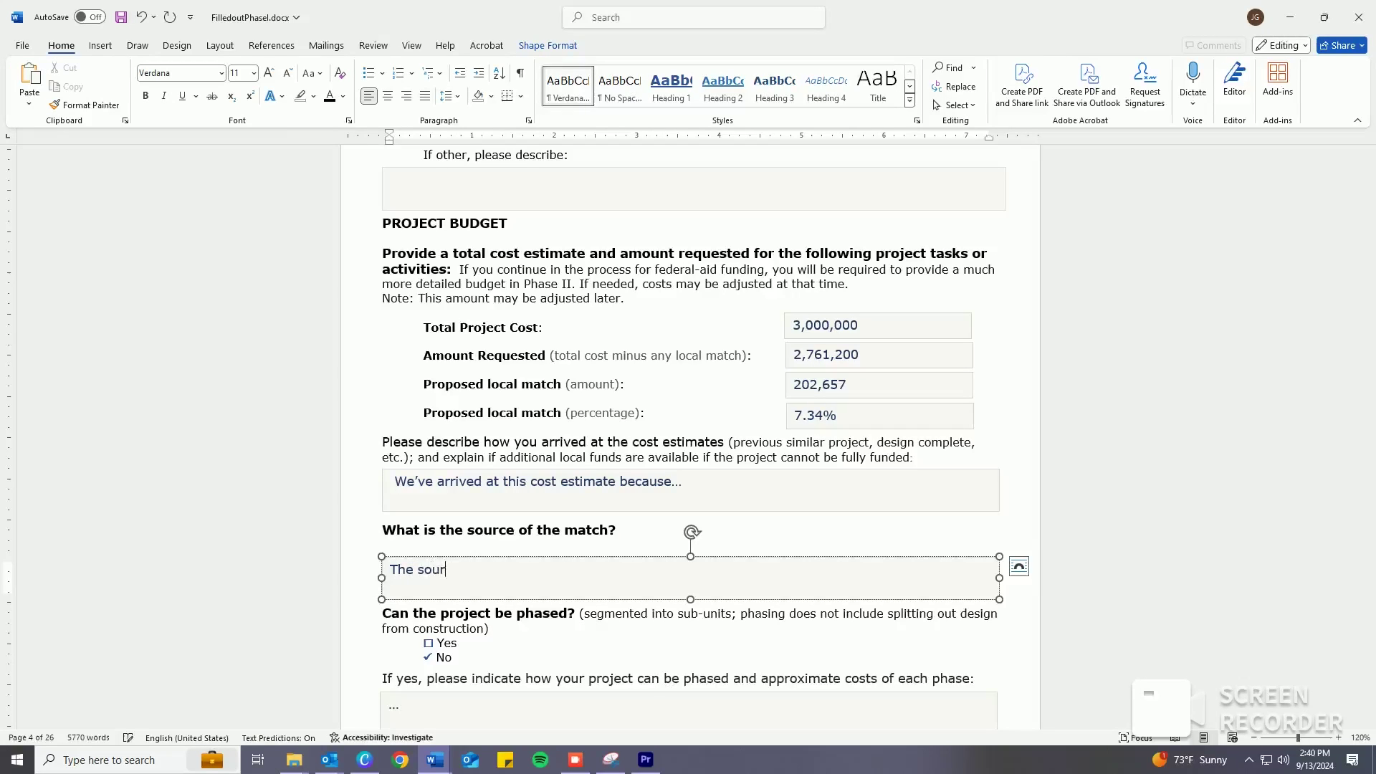
text(ce of the match will come from the City of Wond)
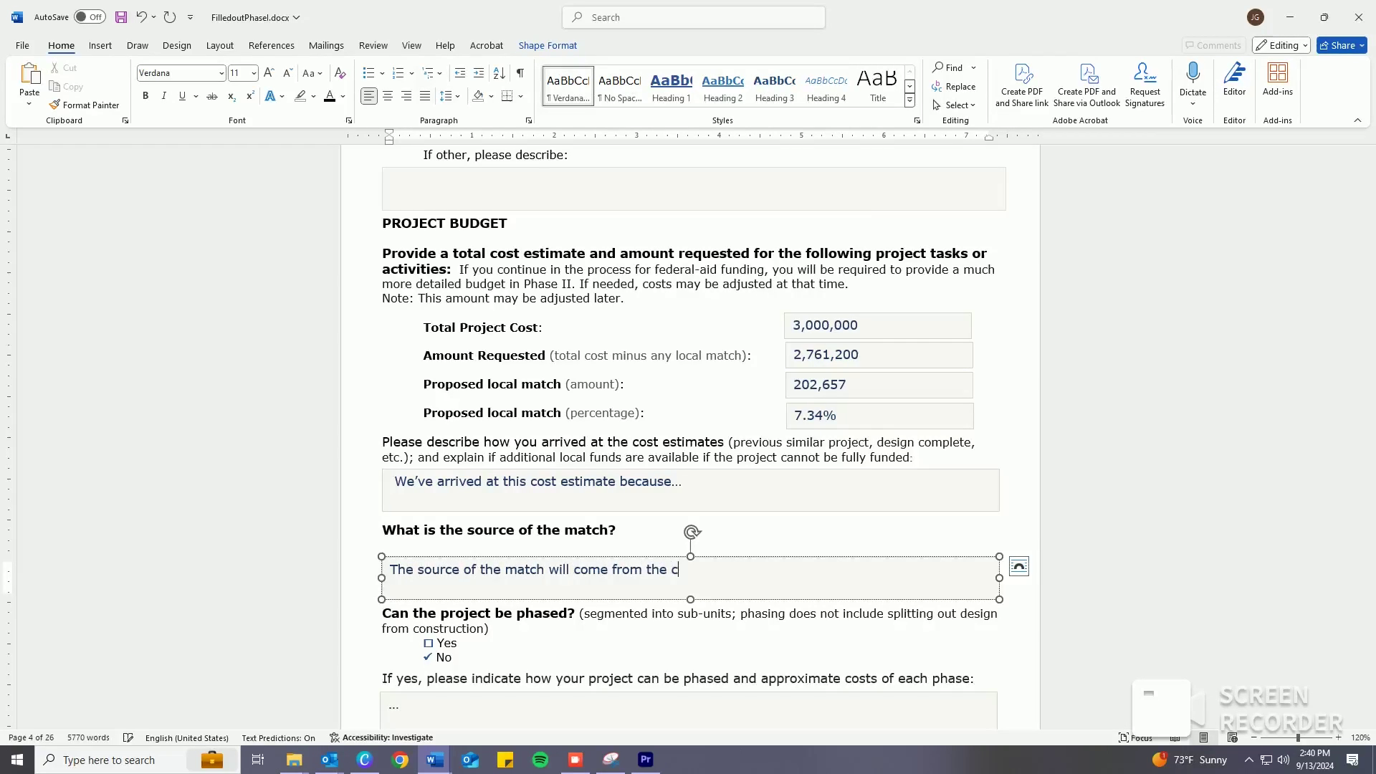
text(erful...)
key(BackSpace)
click(914, 458)
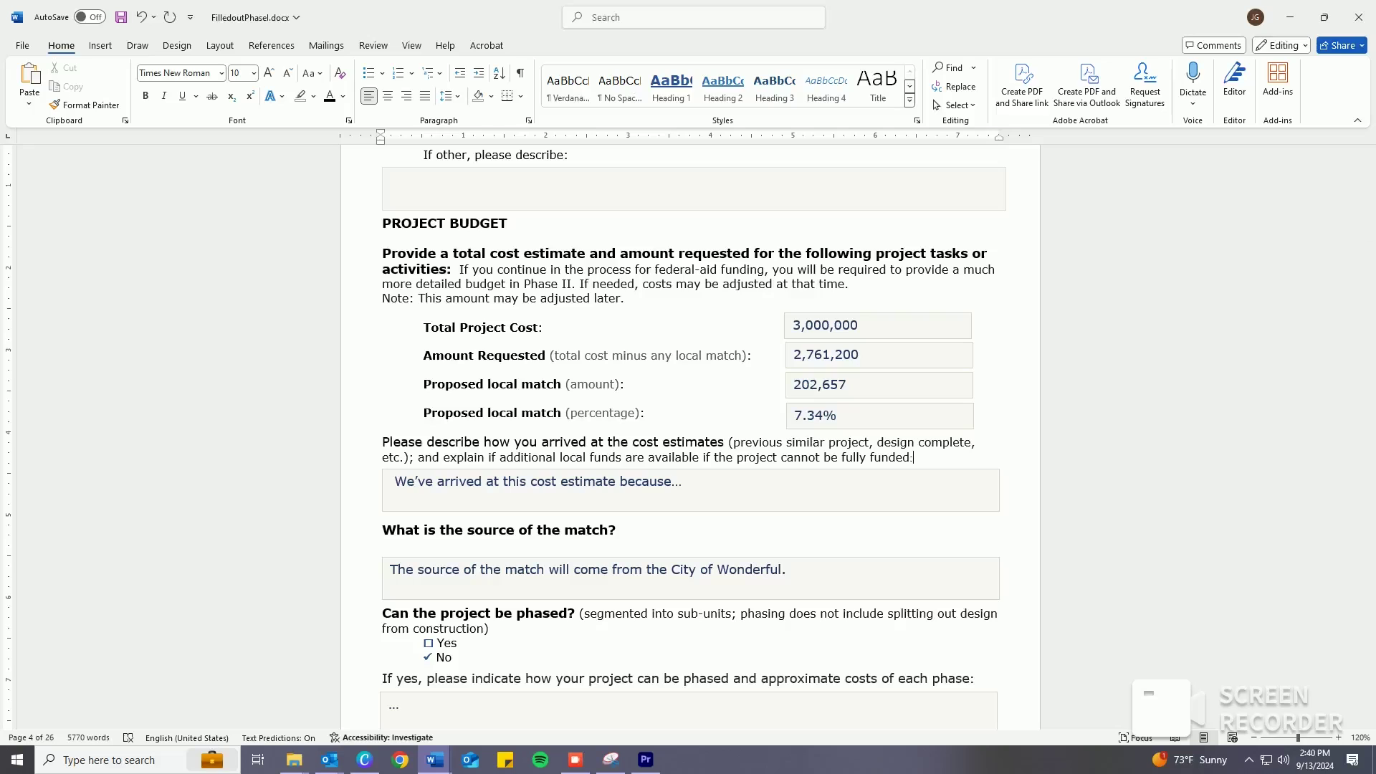
key(alt+Tab)
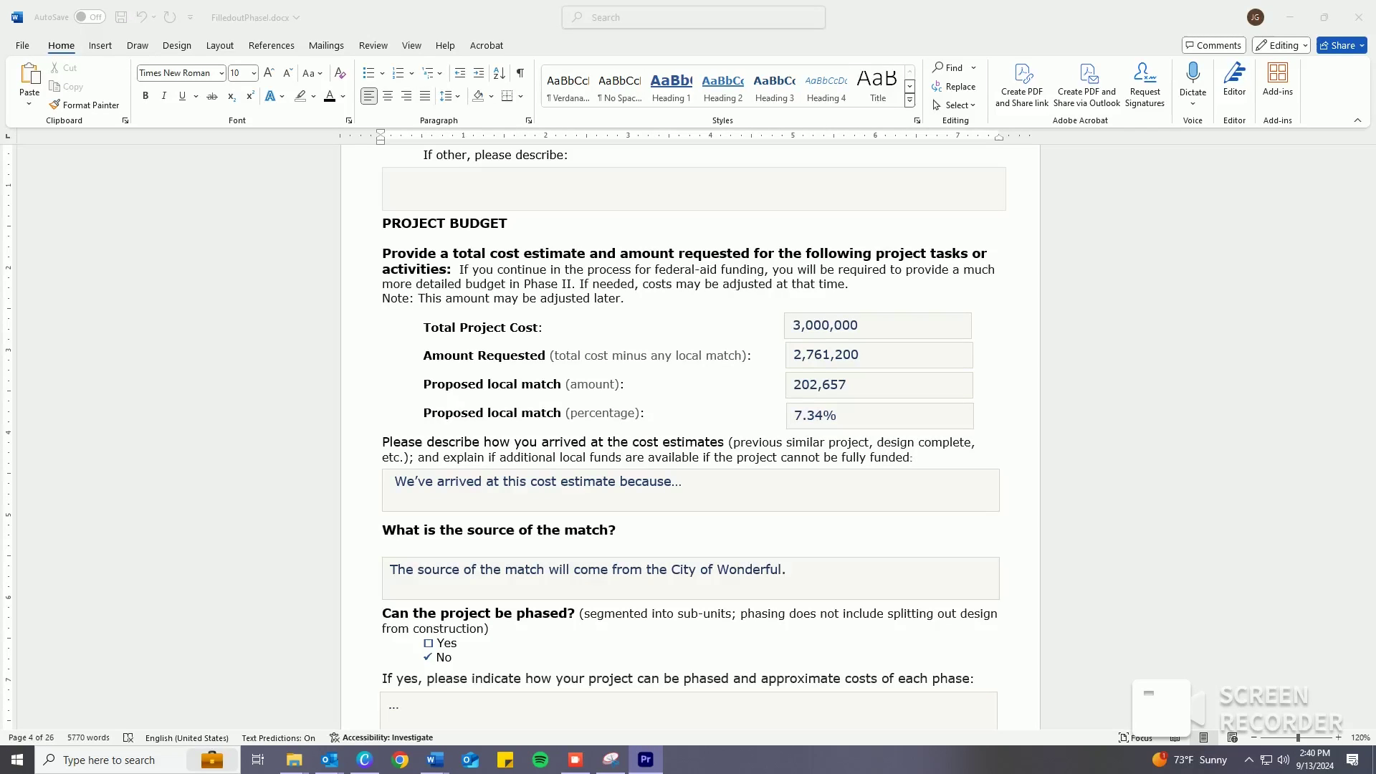
key(alt+Tab)
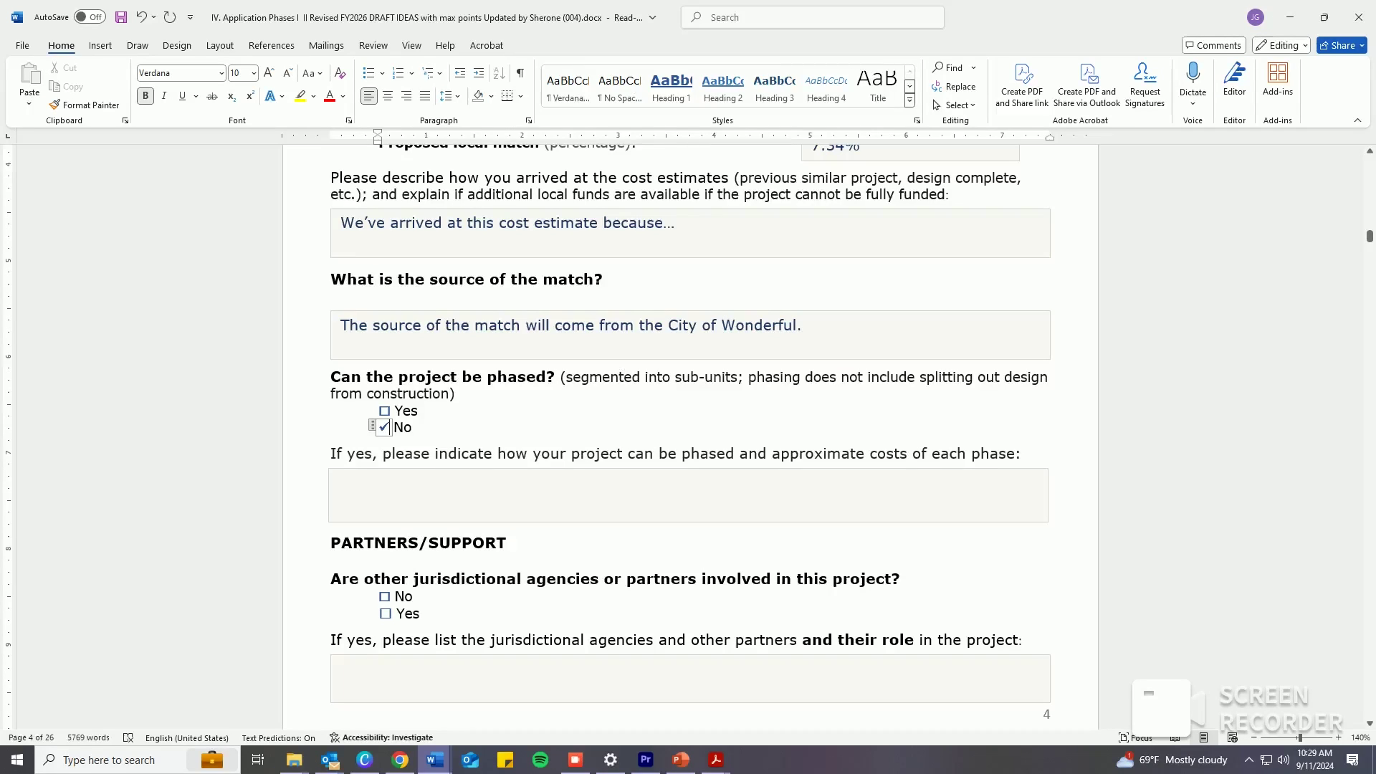
Describe the partner agencies and their role as "Super Cool Highway District owns the right-of-way and they've written a letter of support.".
click(413, 428)
scroll(688, 430, down, 4)
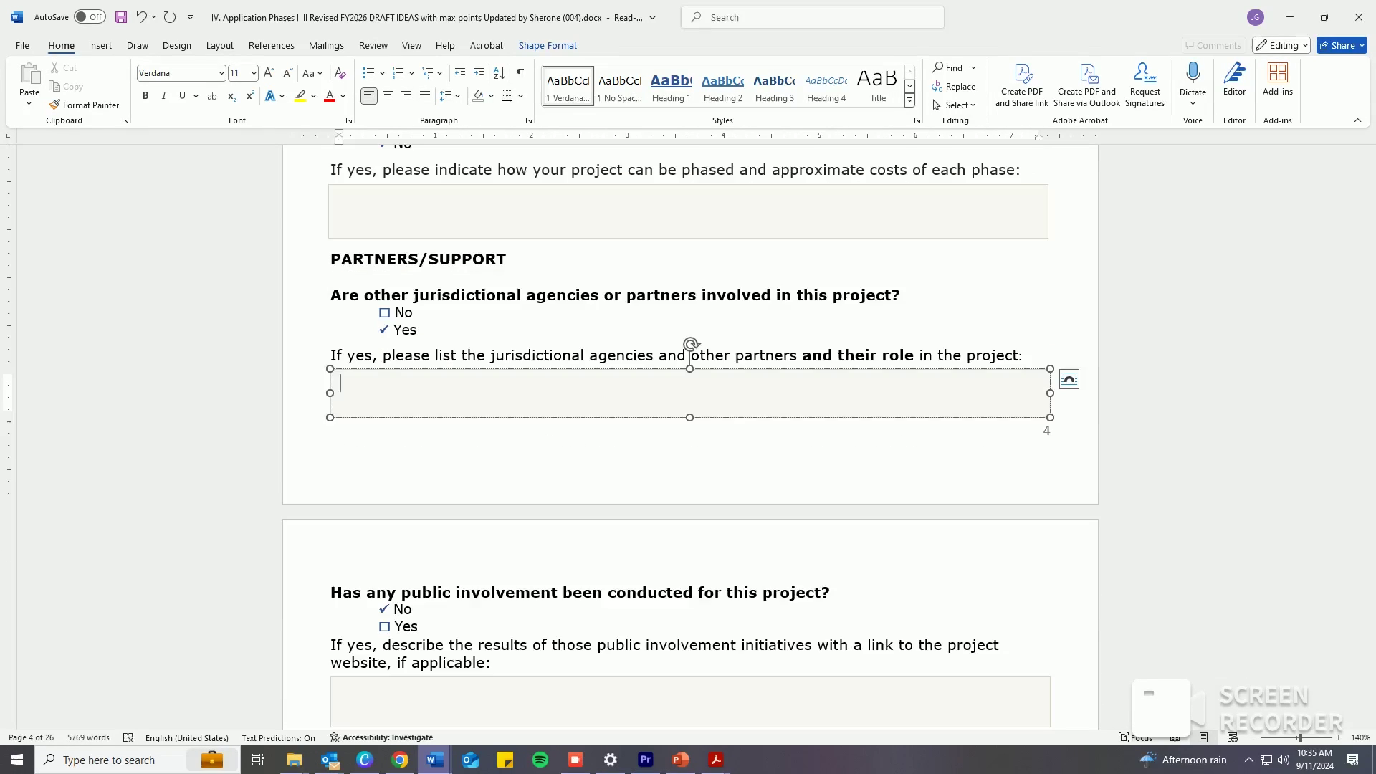
text(Super Cool i)
key(BackSpace)
text(Highway District owns the right-of-way and they've written an)
key(BackSpace)
key(BackSpace)
key(BackSpace)
text(a letter of support.)
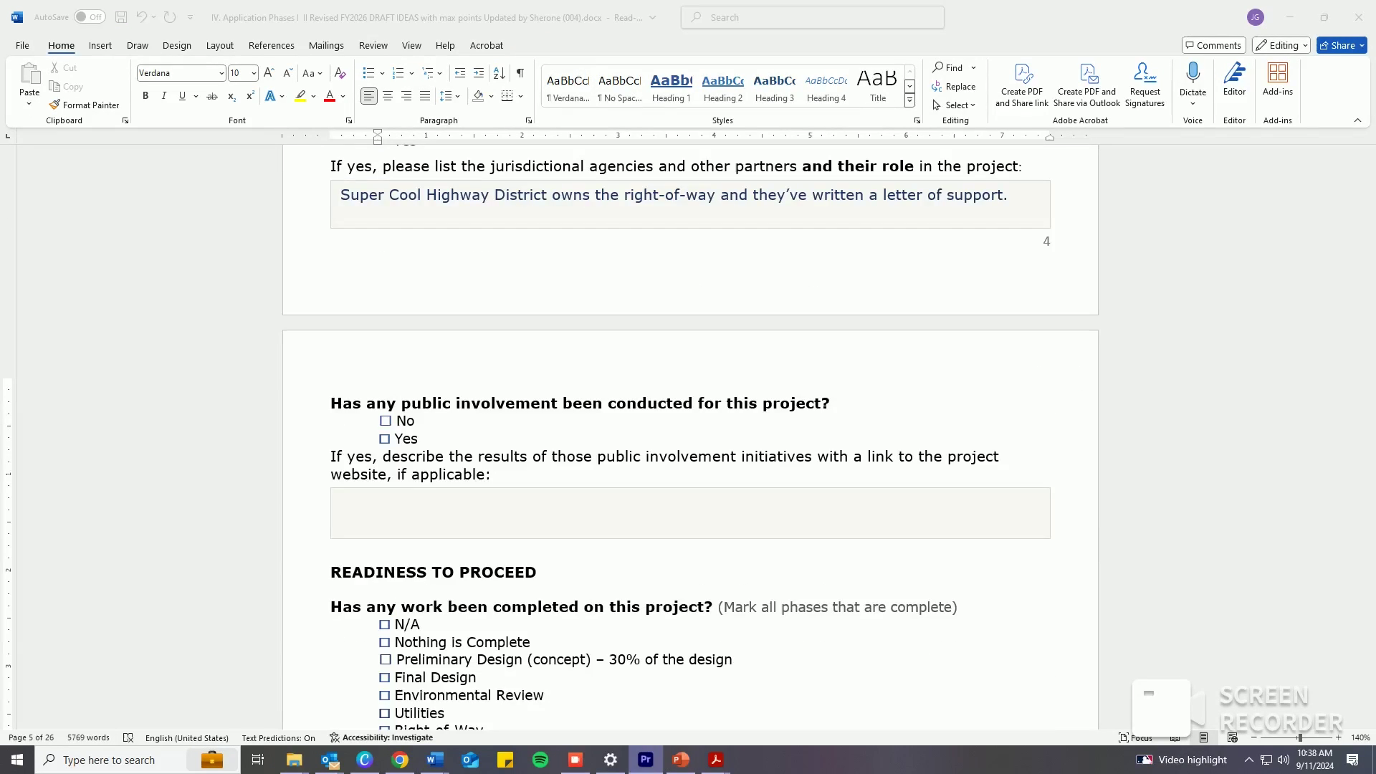
Answer No to whether any public involvement has been conducted and leave the results description empty.
click(385, 421)
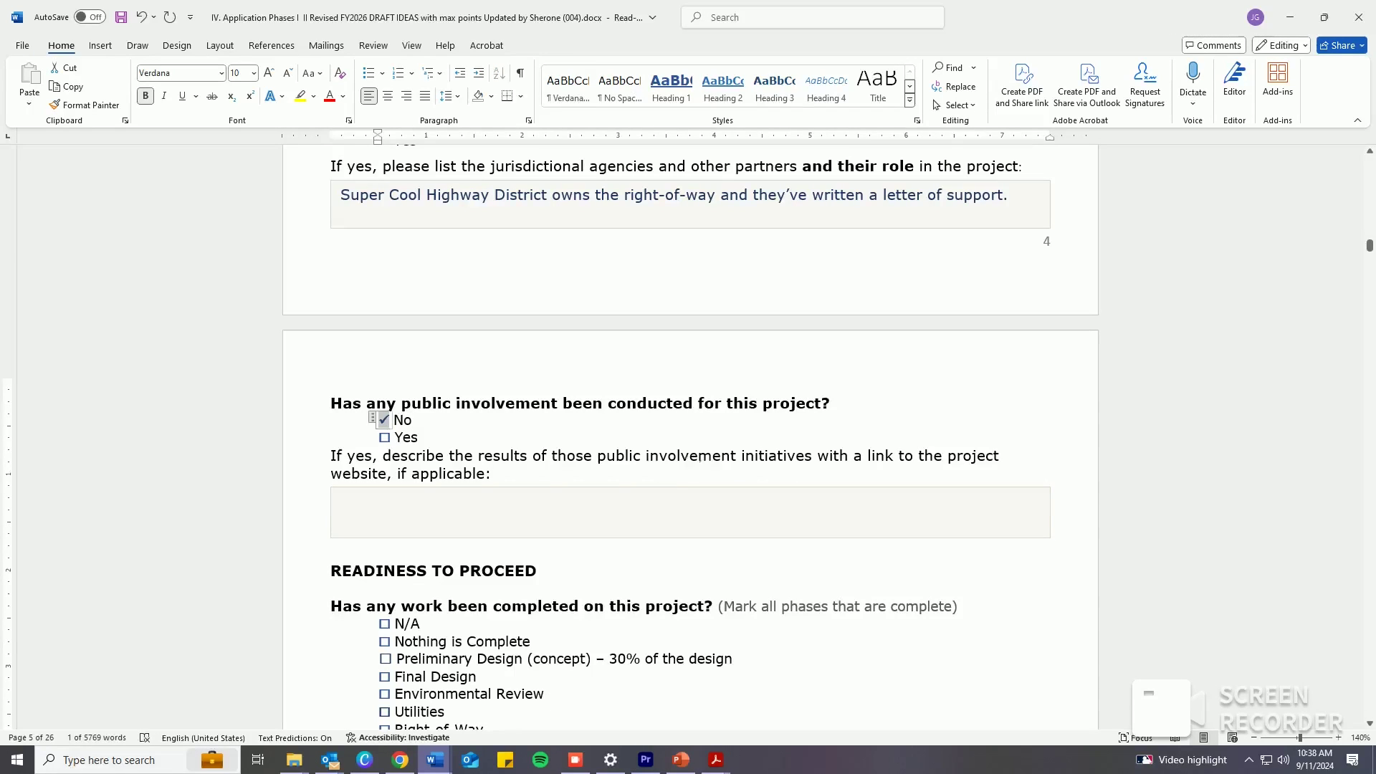
click(341, 500)
scroll(690, 437, down, 2)
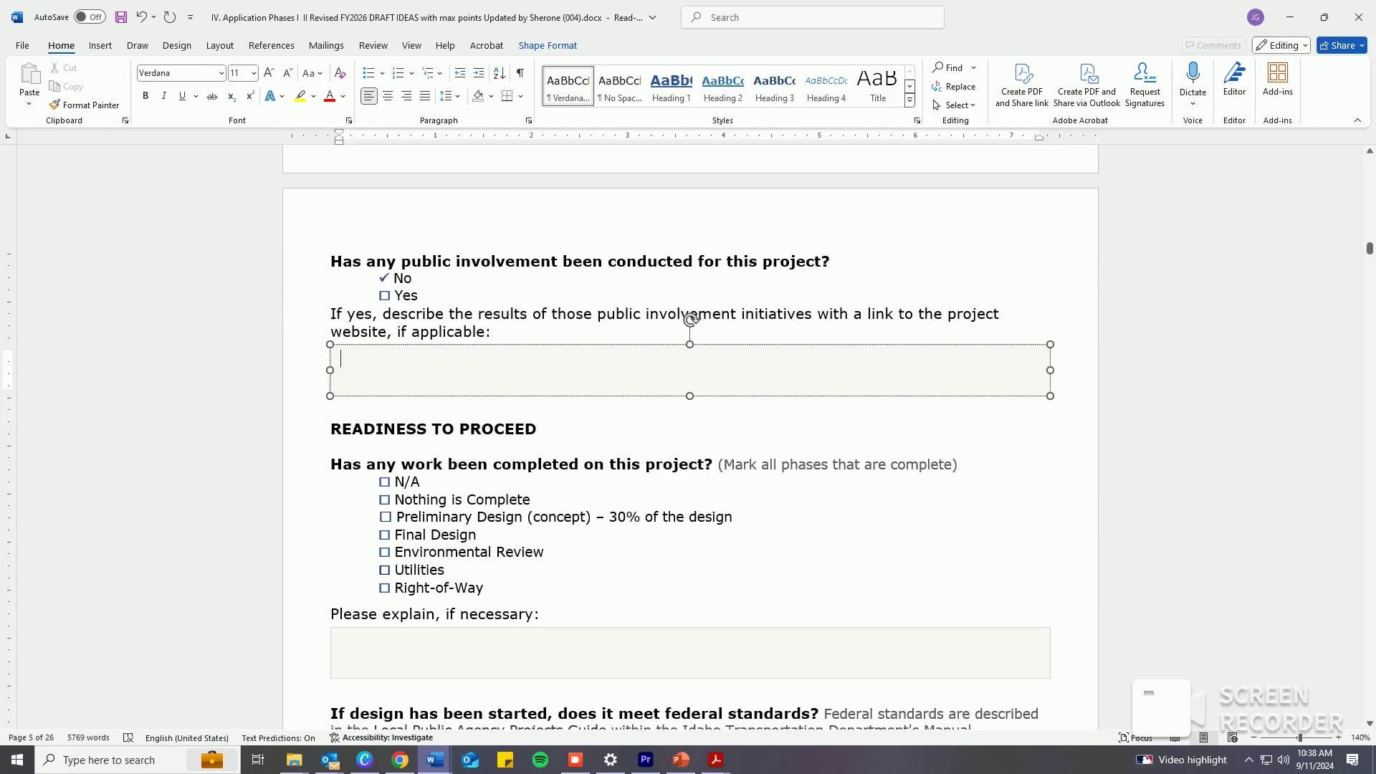
click(332, 446)
scroll(691, 438, down, 3)
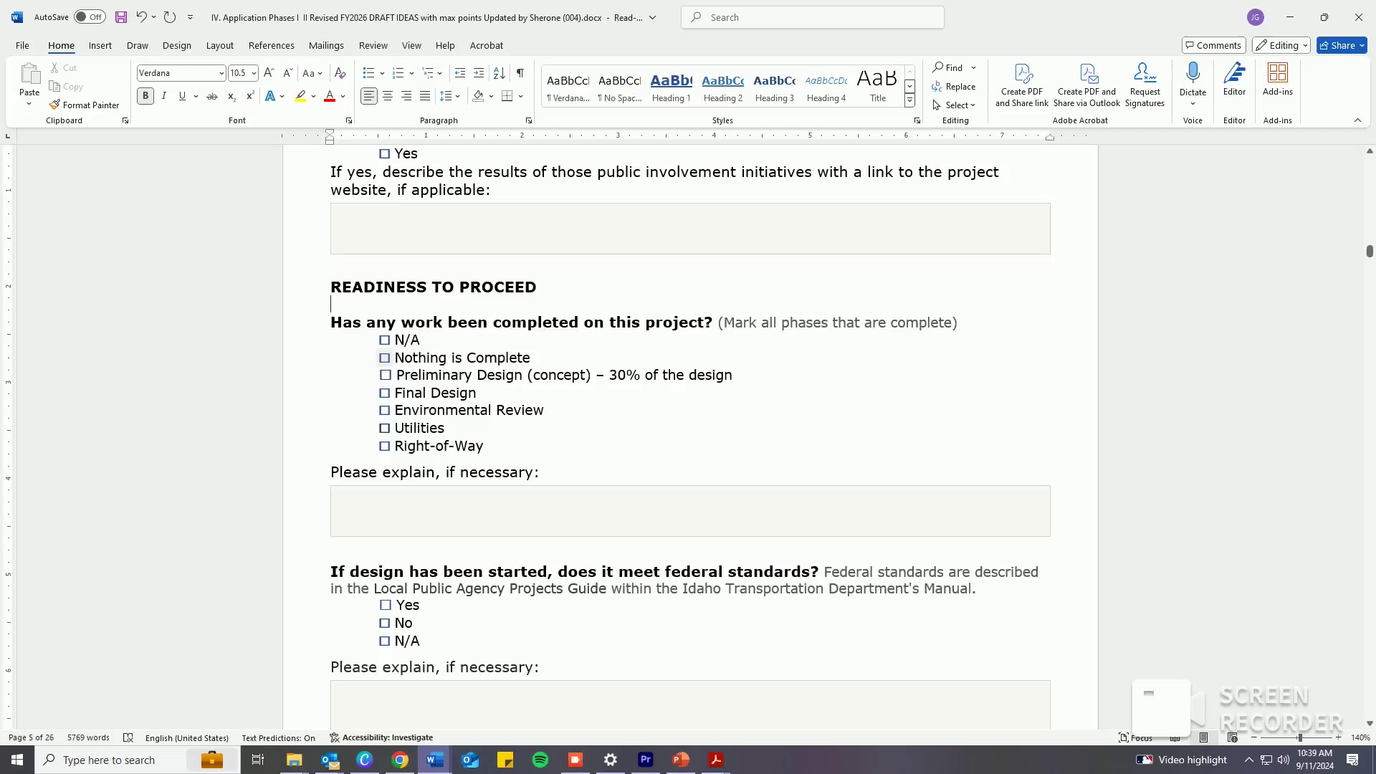
Mark Preliminary Design (concept) – 30% of the design as completed work and enter the explanation "Explain here!".
click(385, 375)
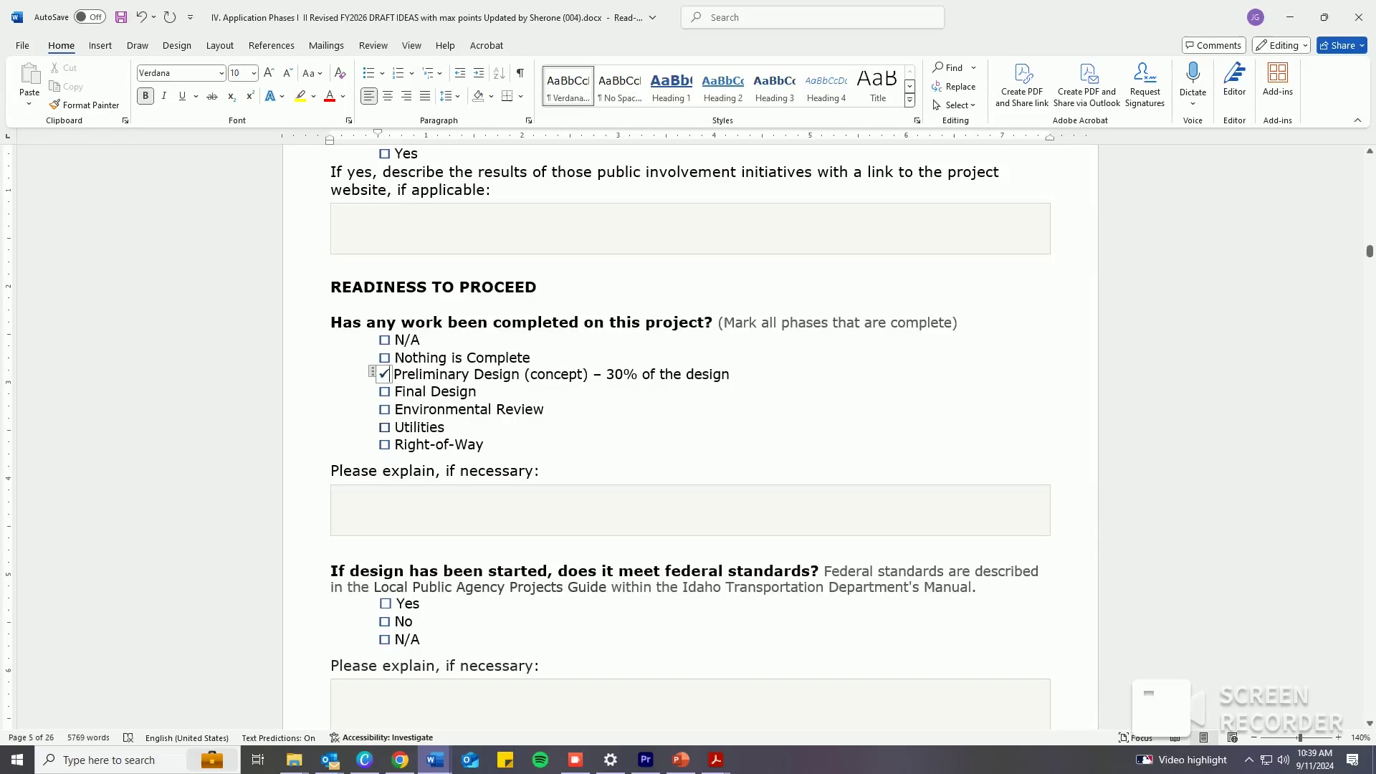
click(341, 498)
text(Explain here!)
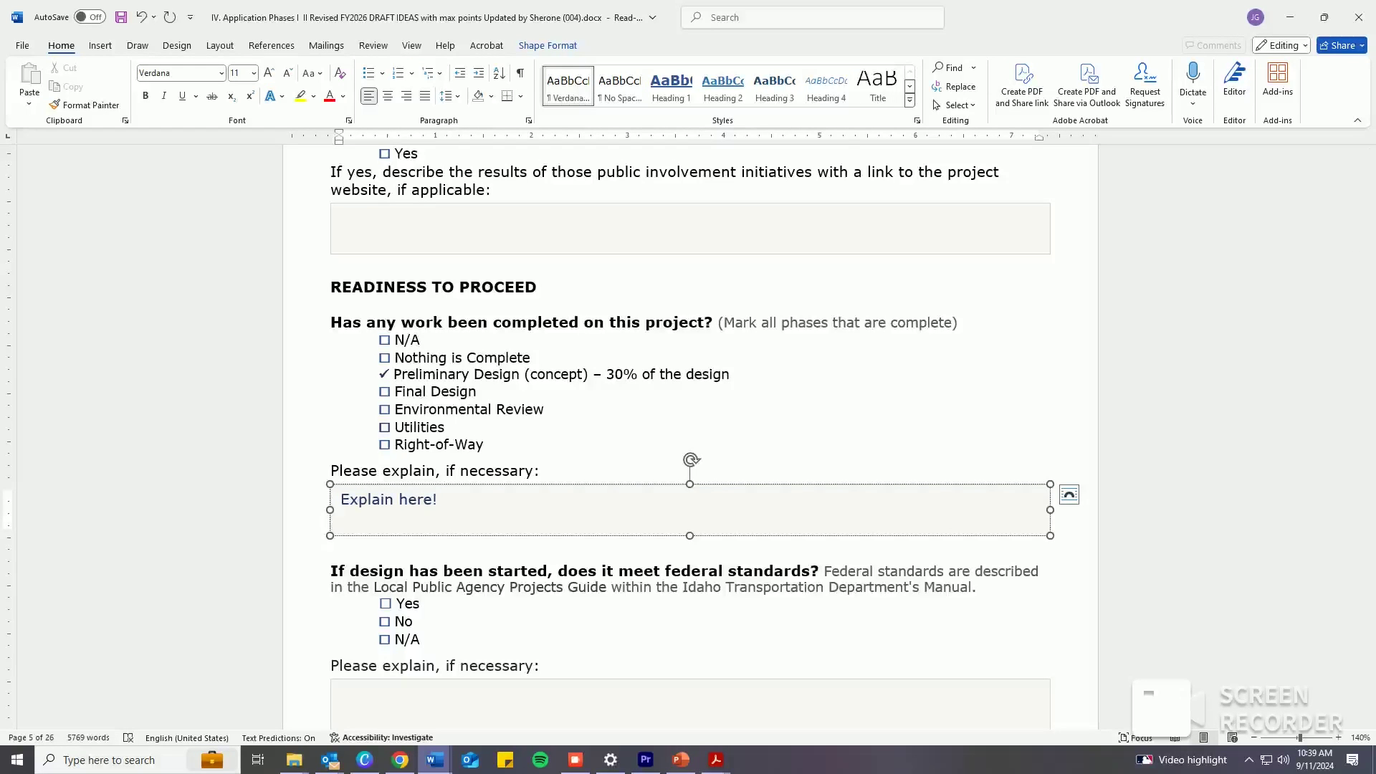
click(452, 428)
Answer Yes on federal standards and explain "After looking at the Local Public Agency Projects Guide, I can confirm that the design meets federal standards.".
scroll(691, 436, down, 3)
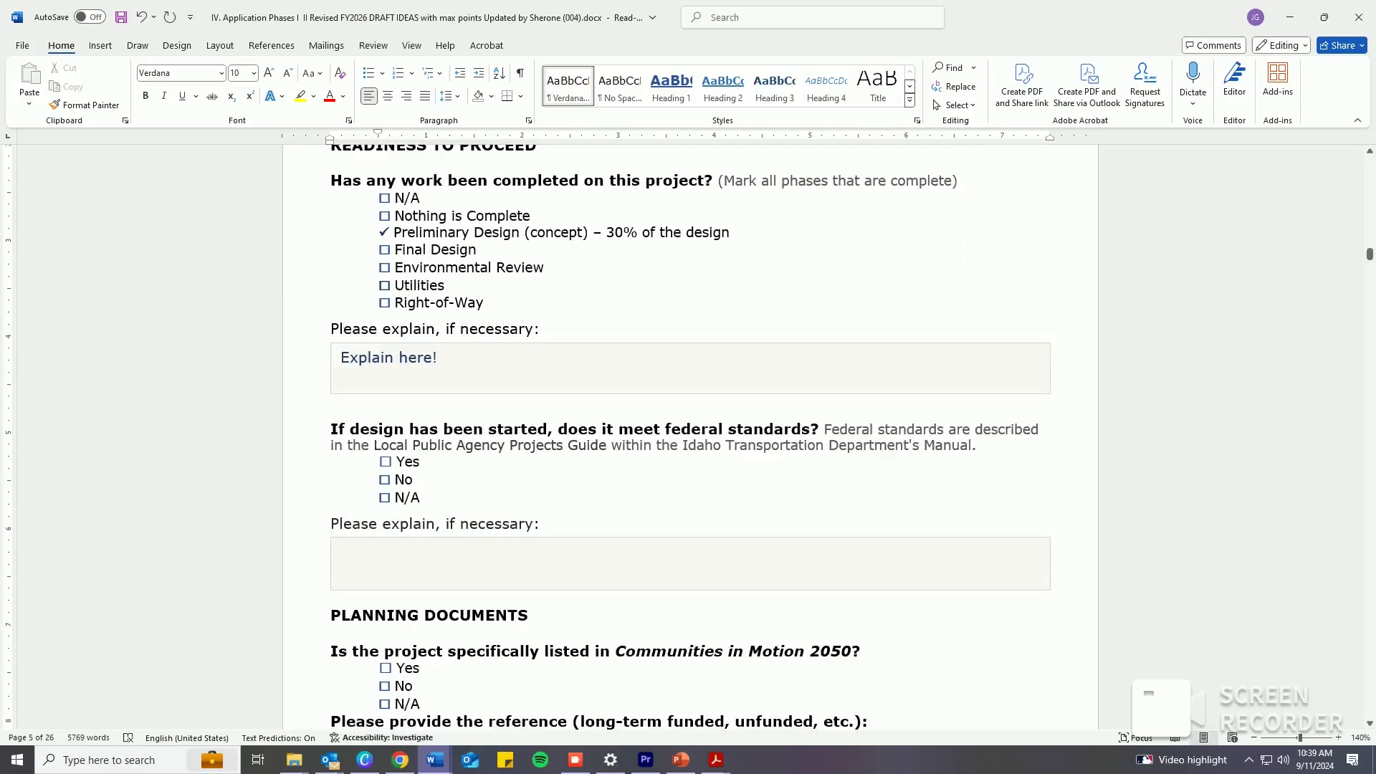
scroll(454, 237, down, 1)
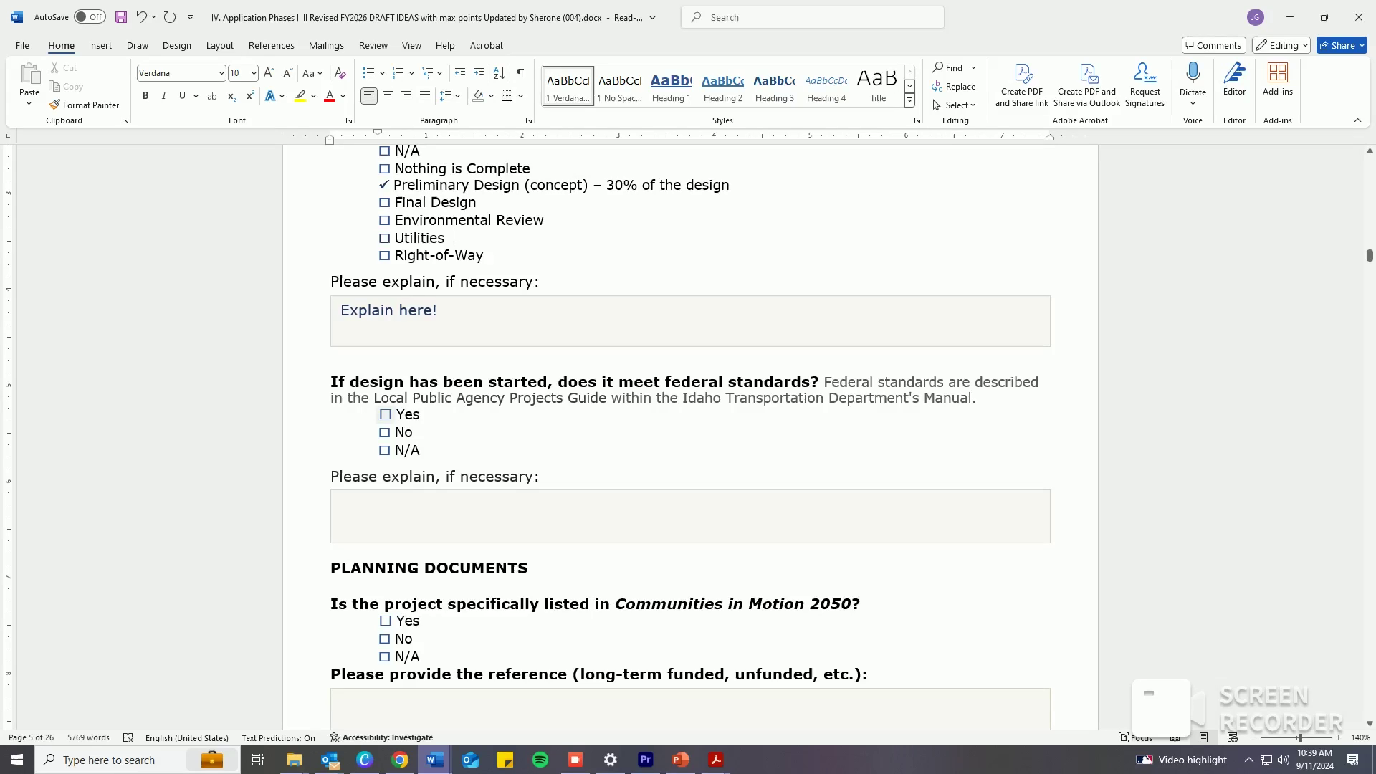
click(385, 414)
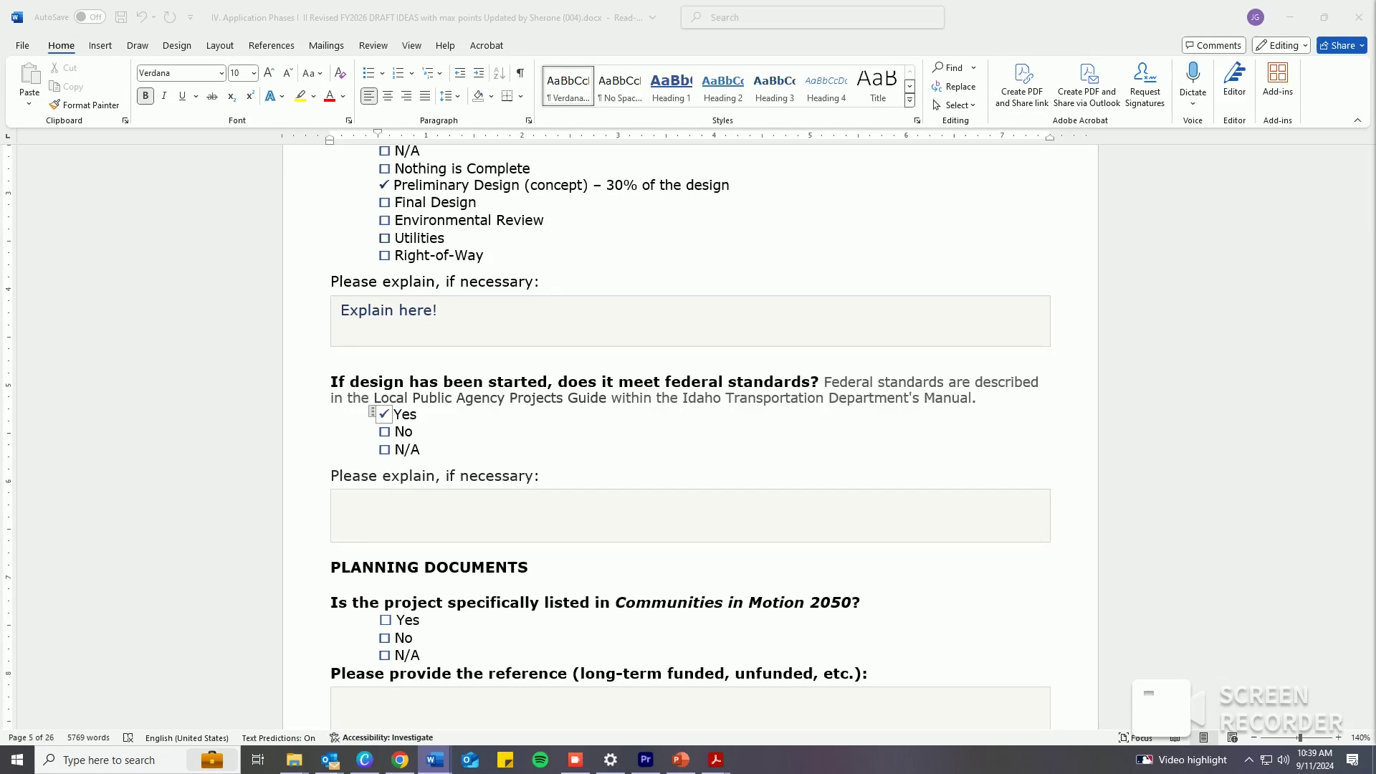
click(342, 503)
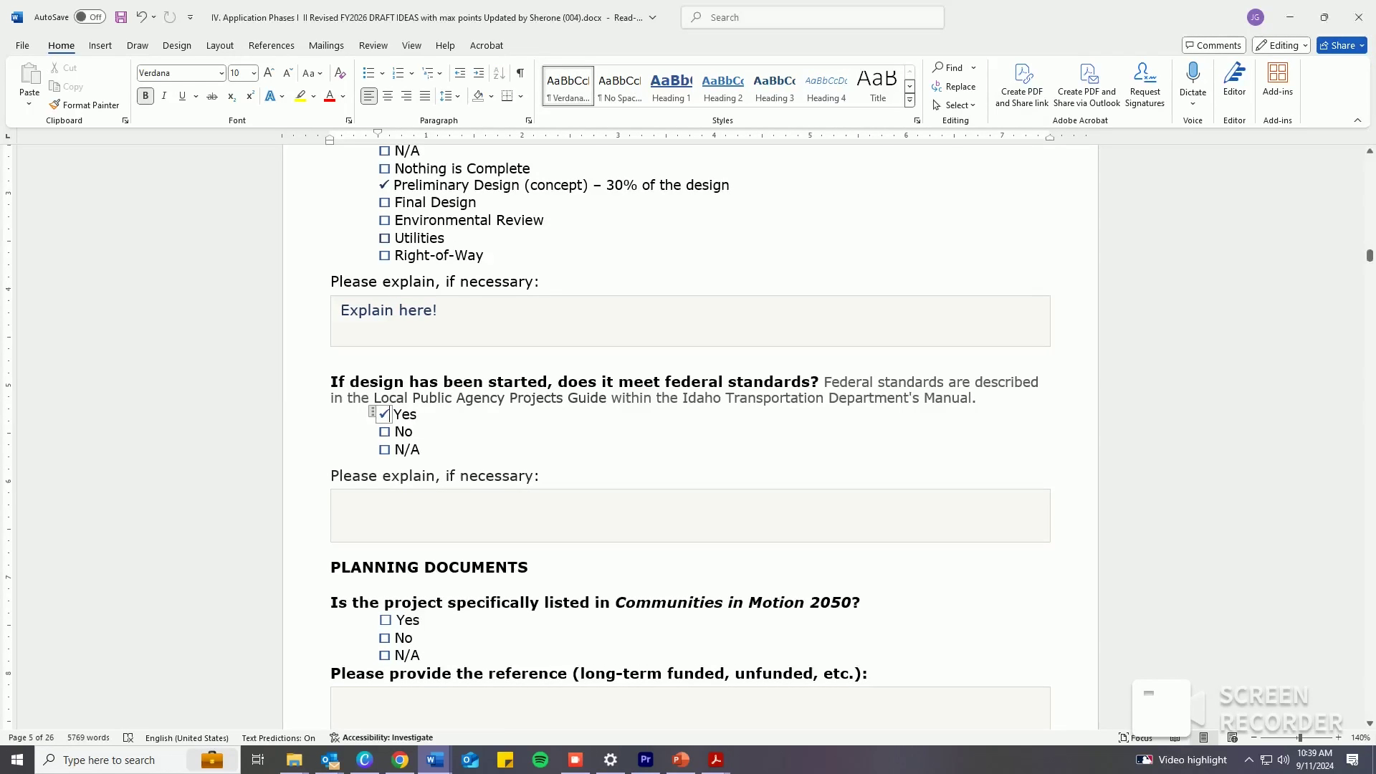
text(After looking at the Local Public Agency Projects Guide, I can confirm that the design meets federal standards.)
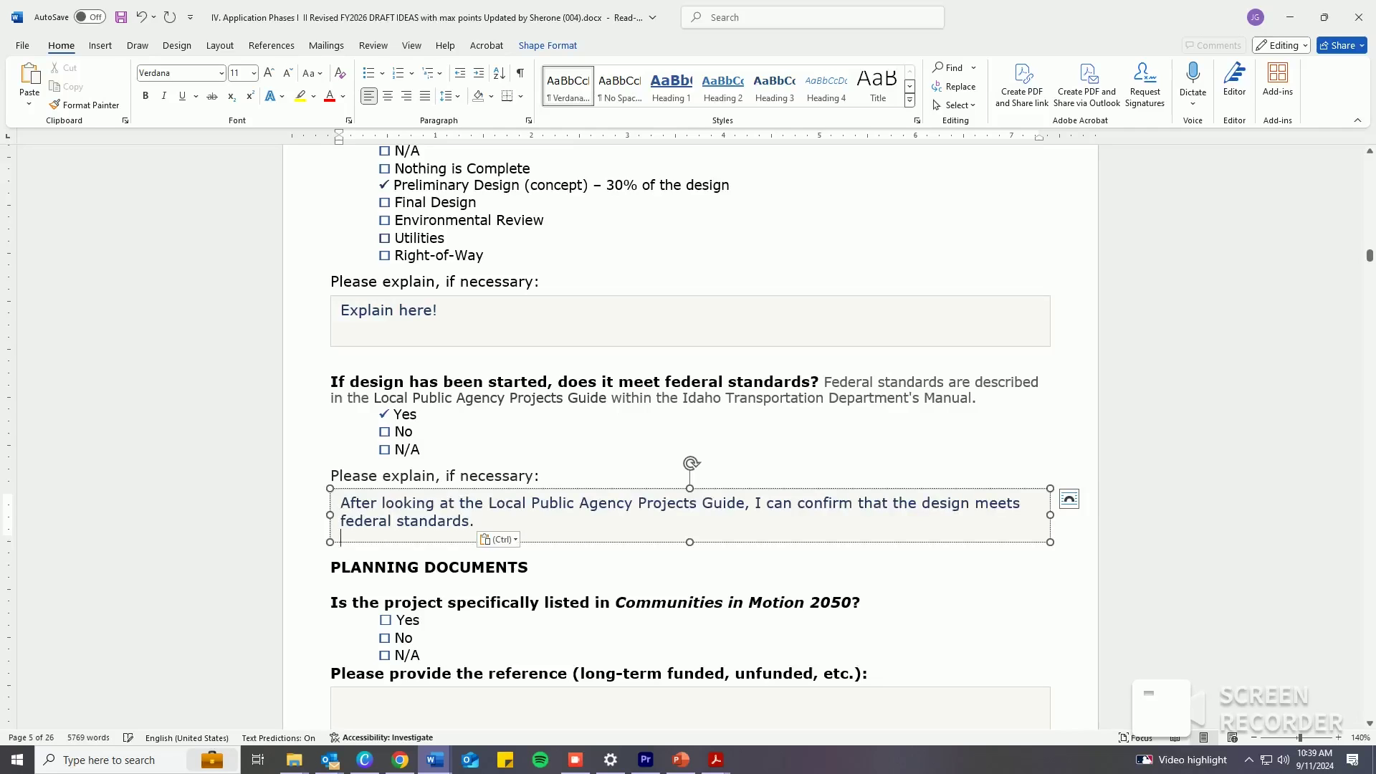
Mark the project as listed in Communities in Motion 2050, with reference "This corridor is listed as the #4 Unfunded Local corridor in CIM 2050.".
scroll(688, 431, down, 3)
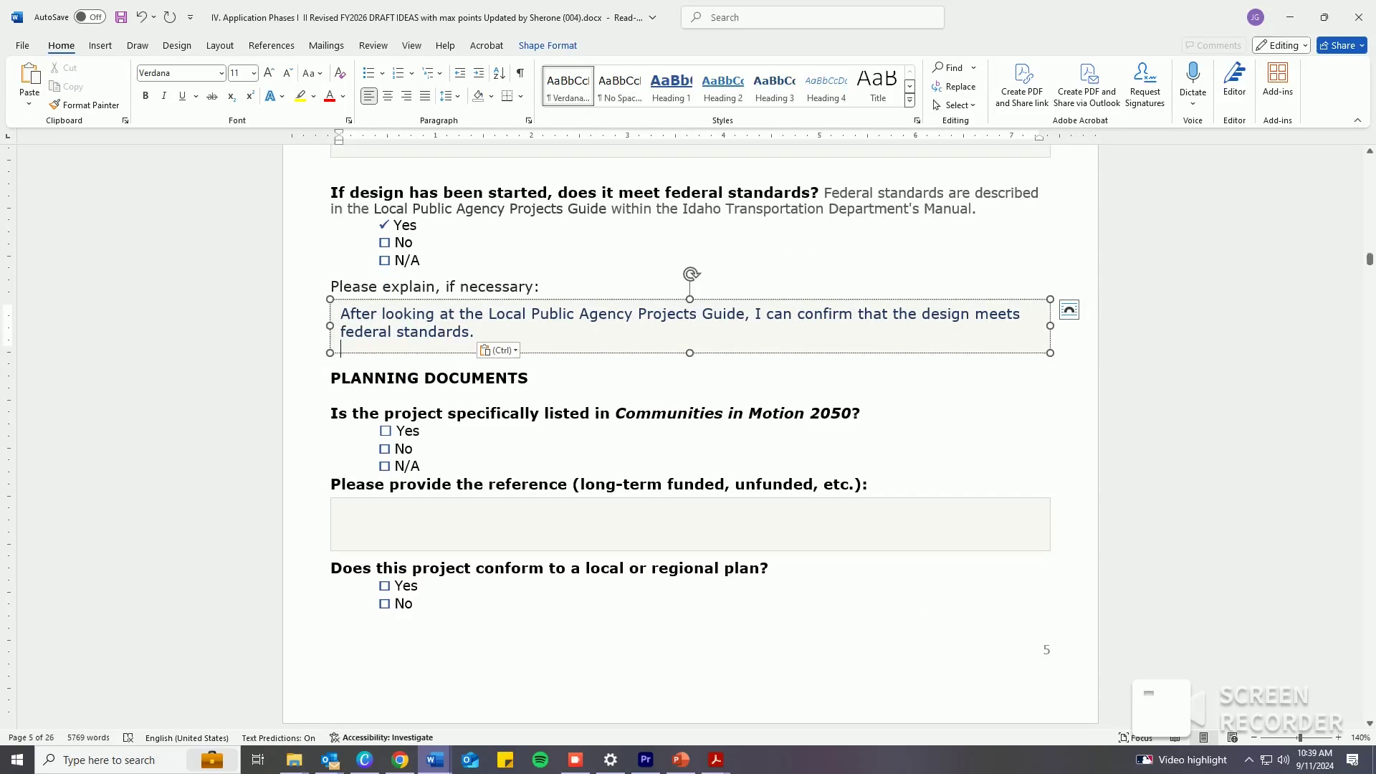
click(386, 431)
click(344, 511)
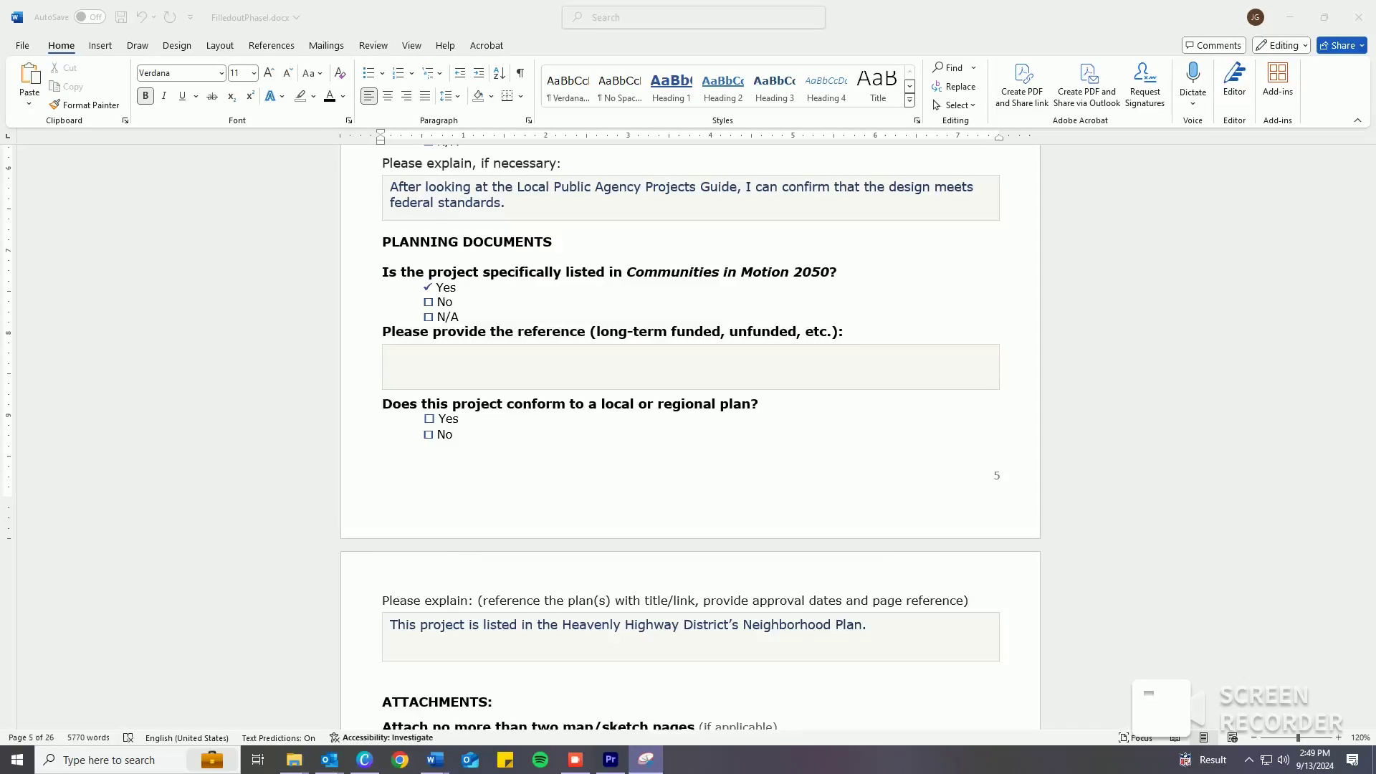
click(566, 163)
click(392, 358)
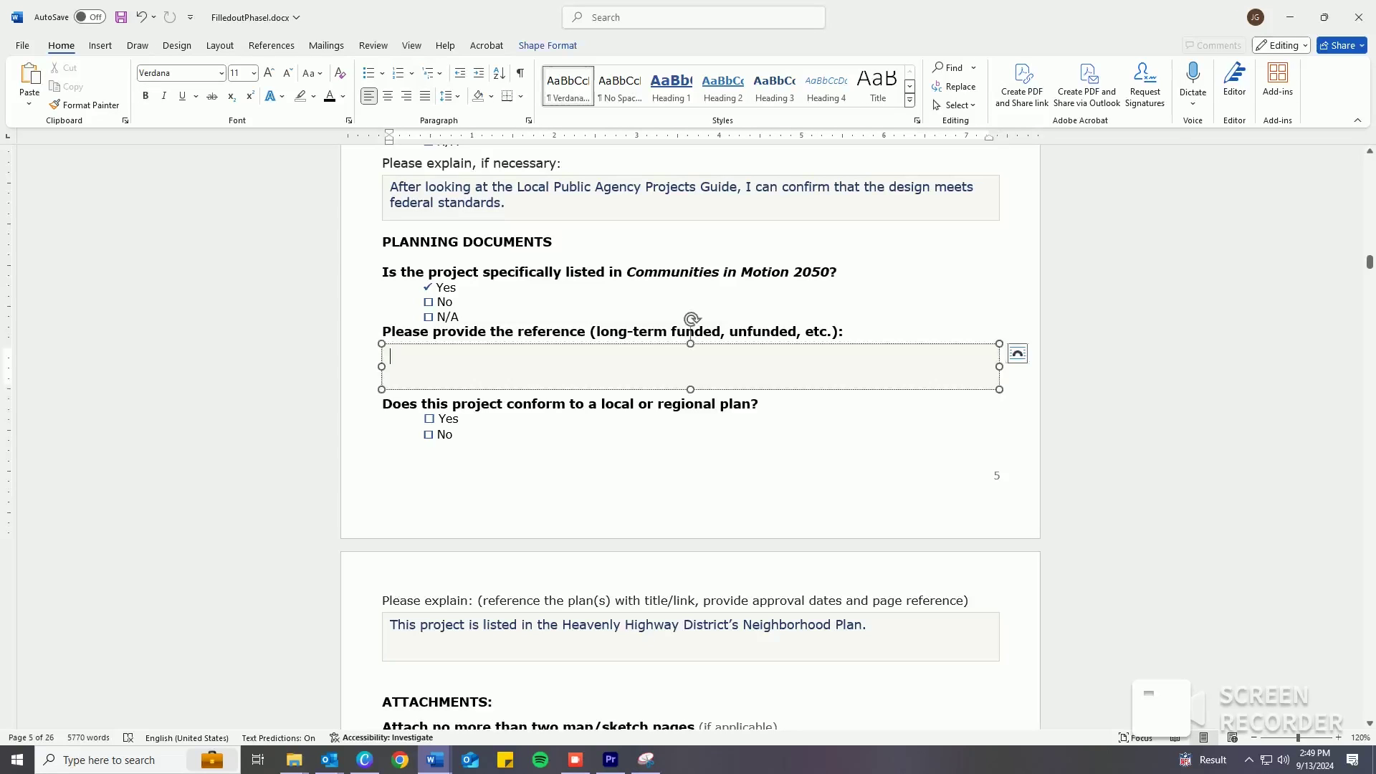
text(This corridor is listed as the #4 Unfunded Local corridor in CIM 2050.)
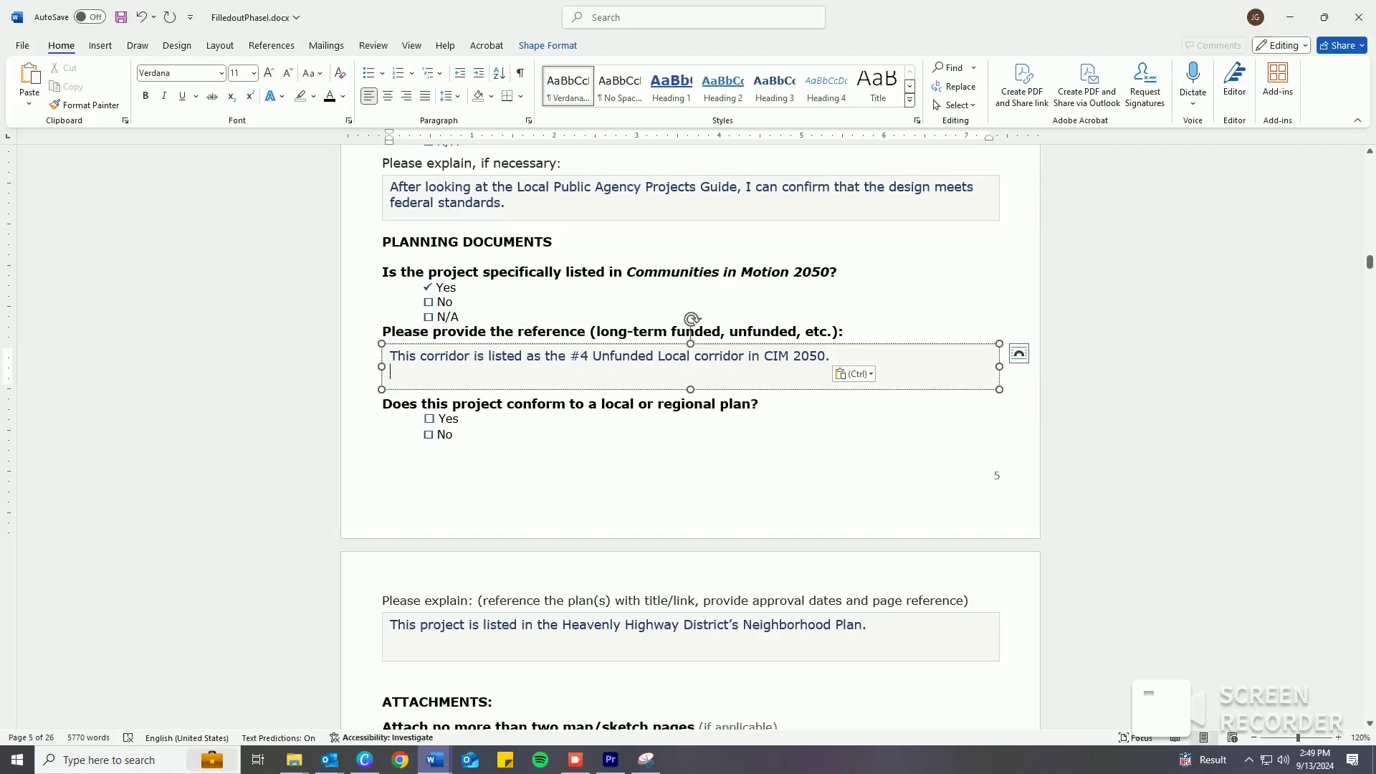
Answer Yes to conforming to a local or regional plan and add the line "The webpage link is:" below the existing plan explanation.
click(428, 419)
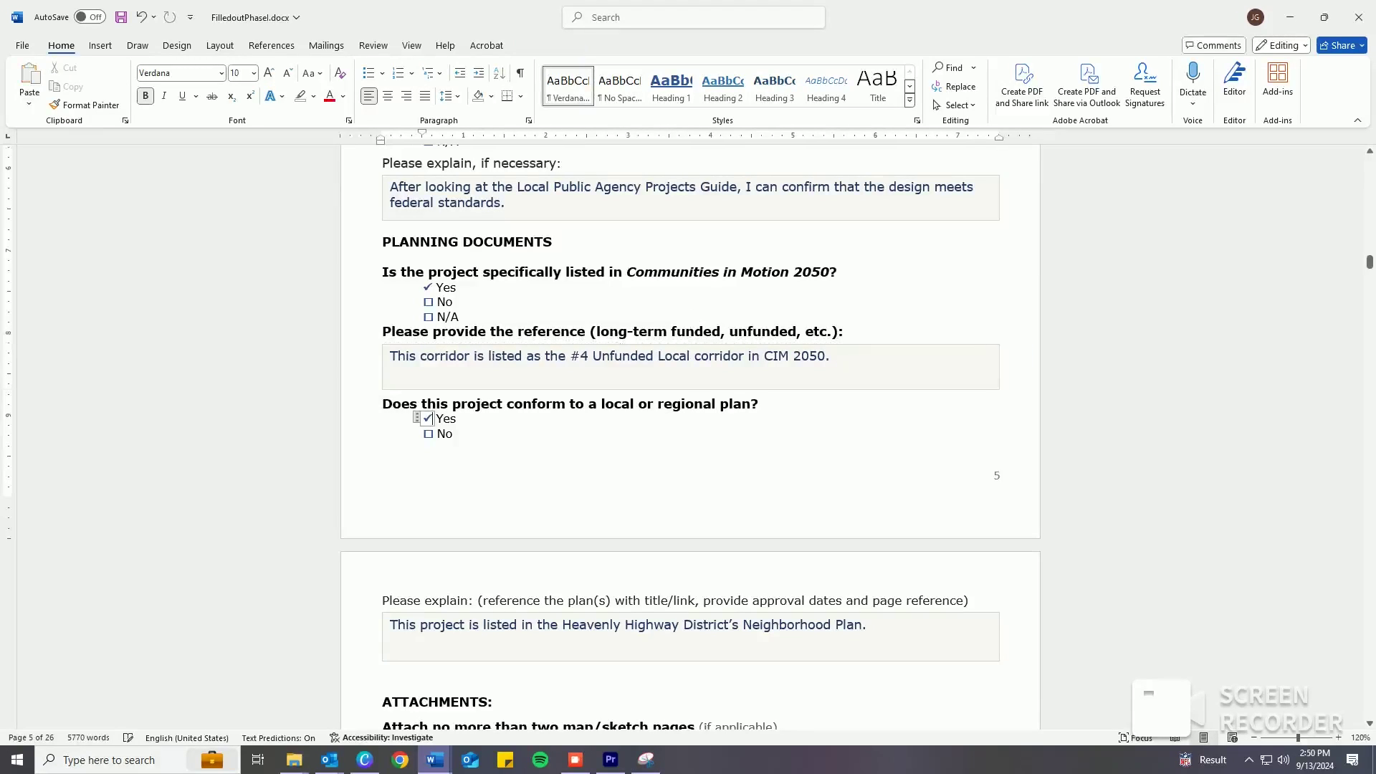
scroll(690, 435, down, 3)
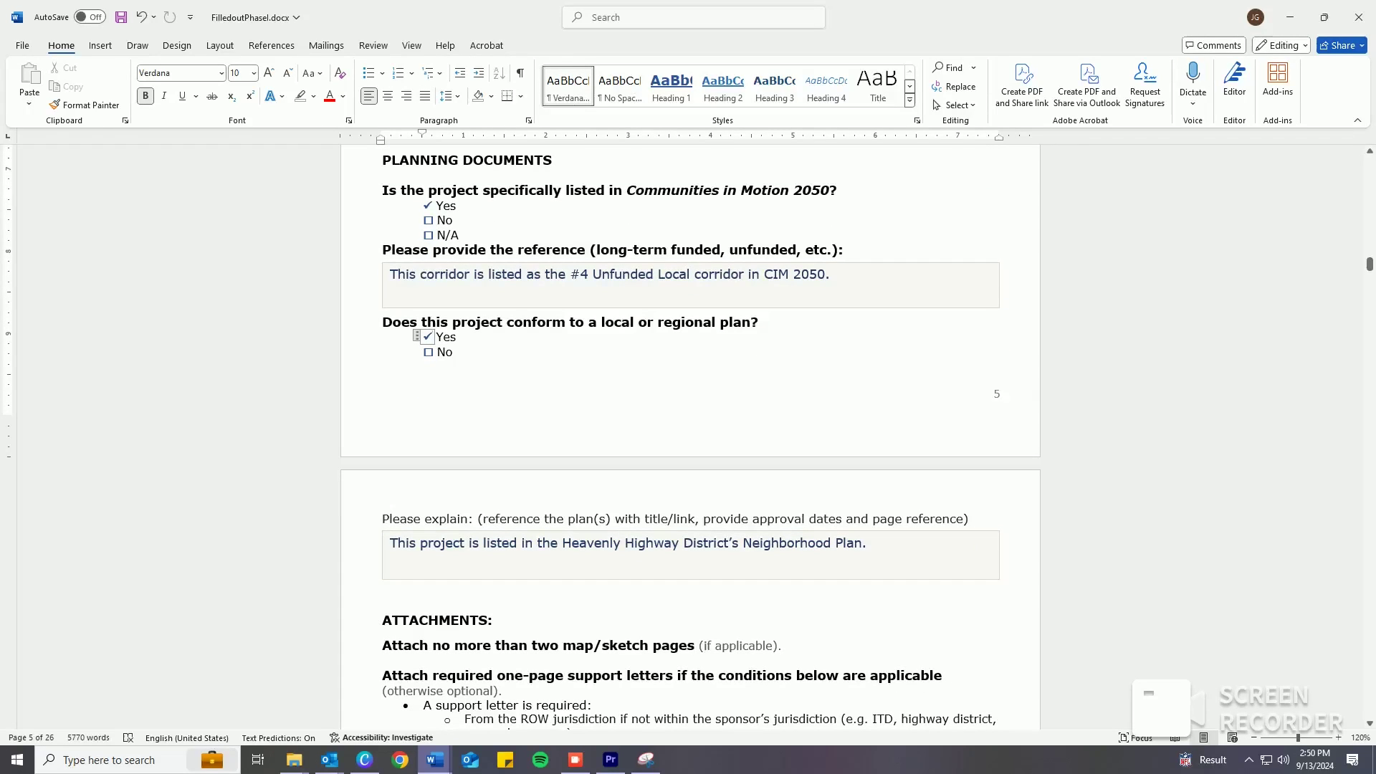
click(690, 530)
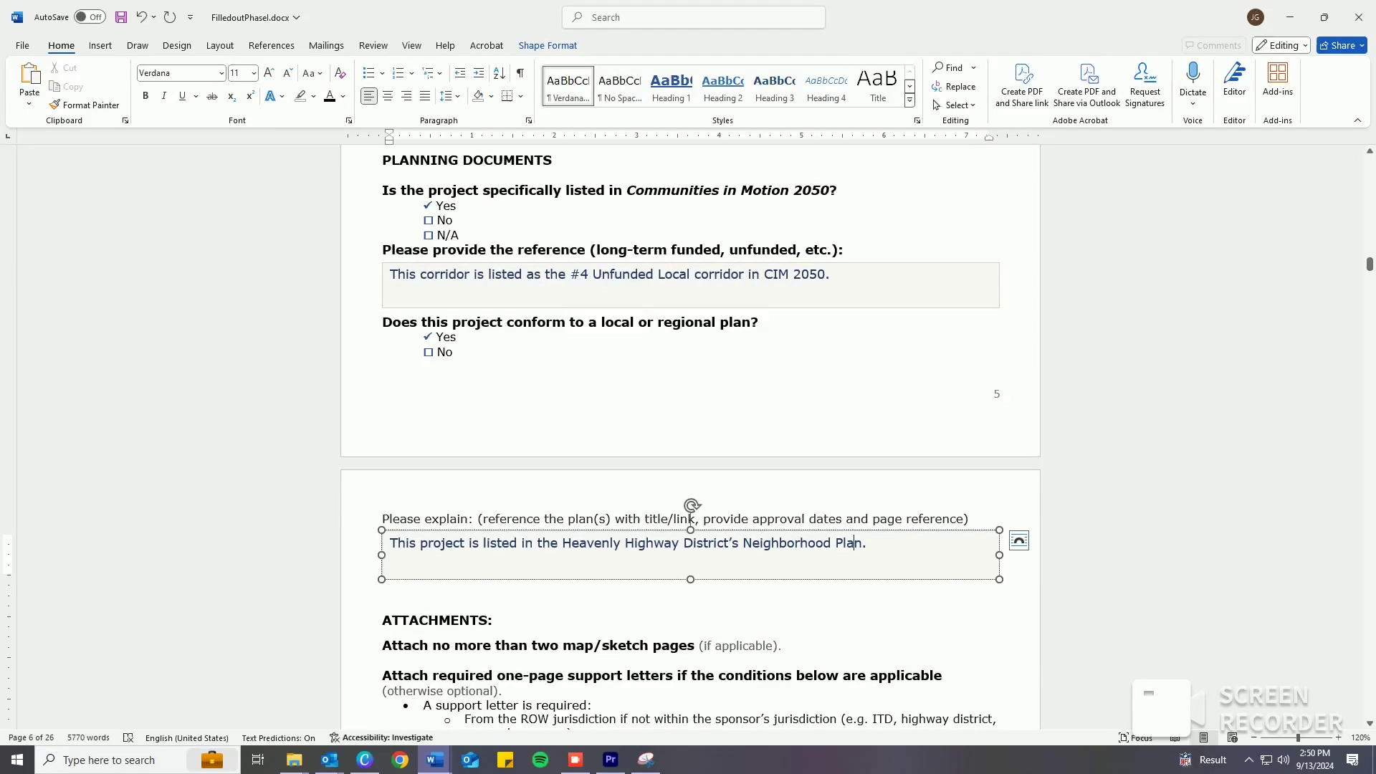
drag(868, 545, 563, 545)
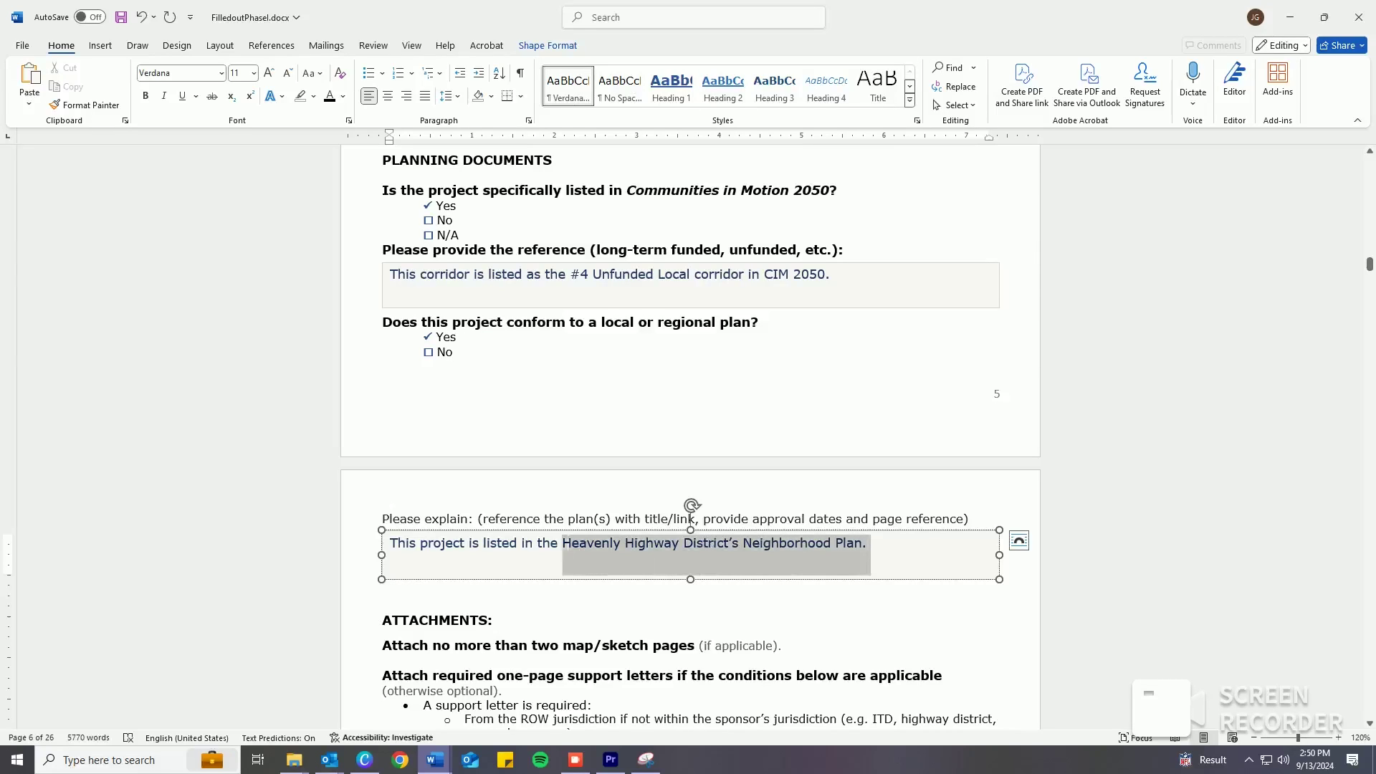
key(End)
key(Return)
text(T)
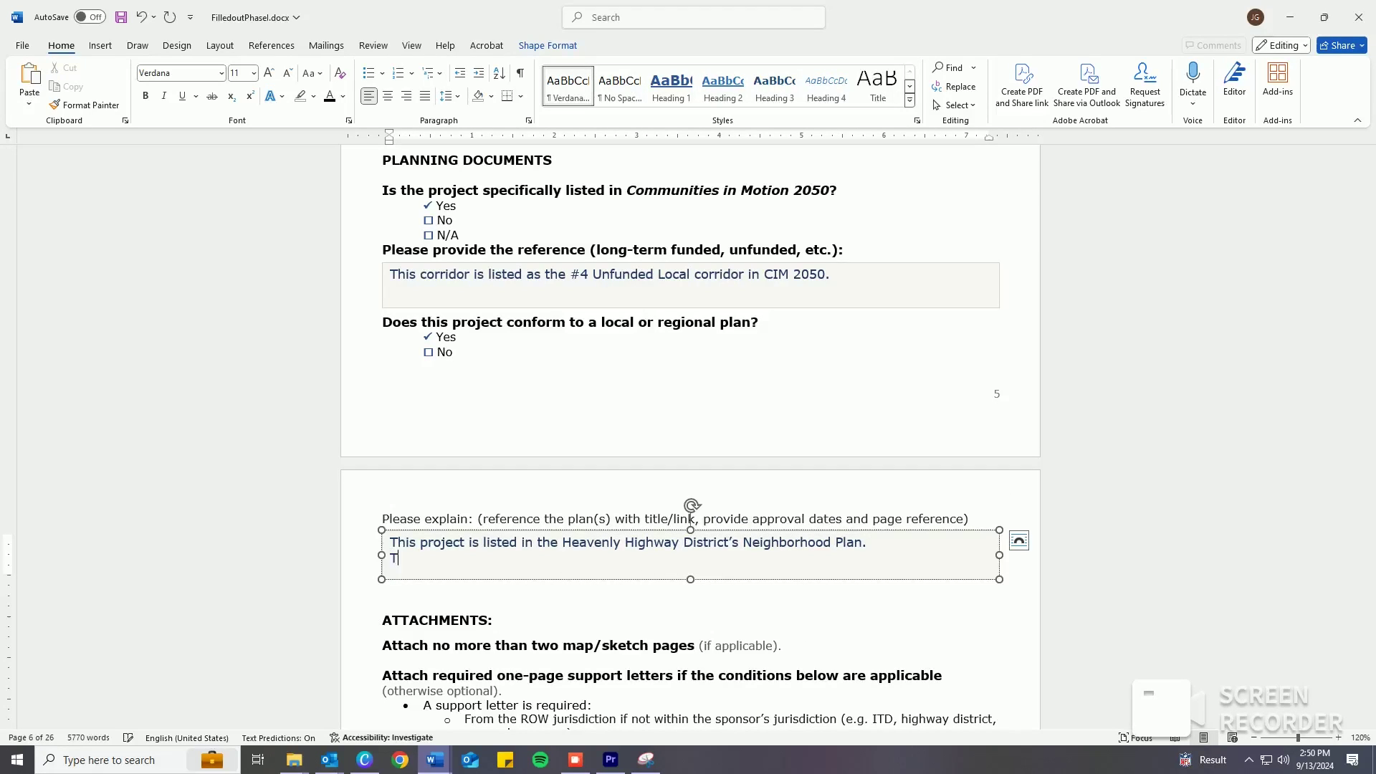
text(he webpage link is:)
scroll(690, 437, down, 6)
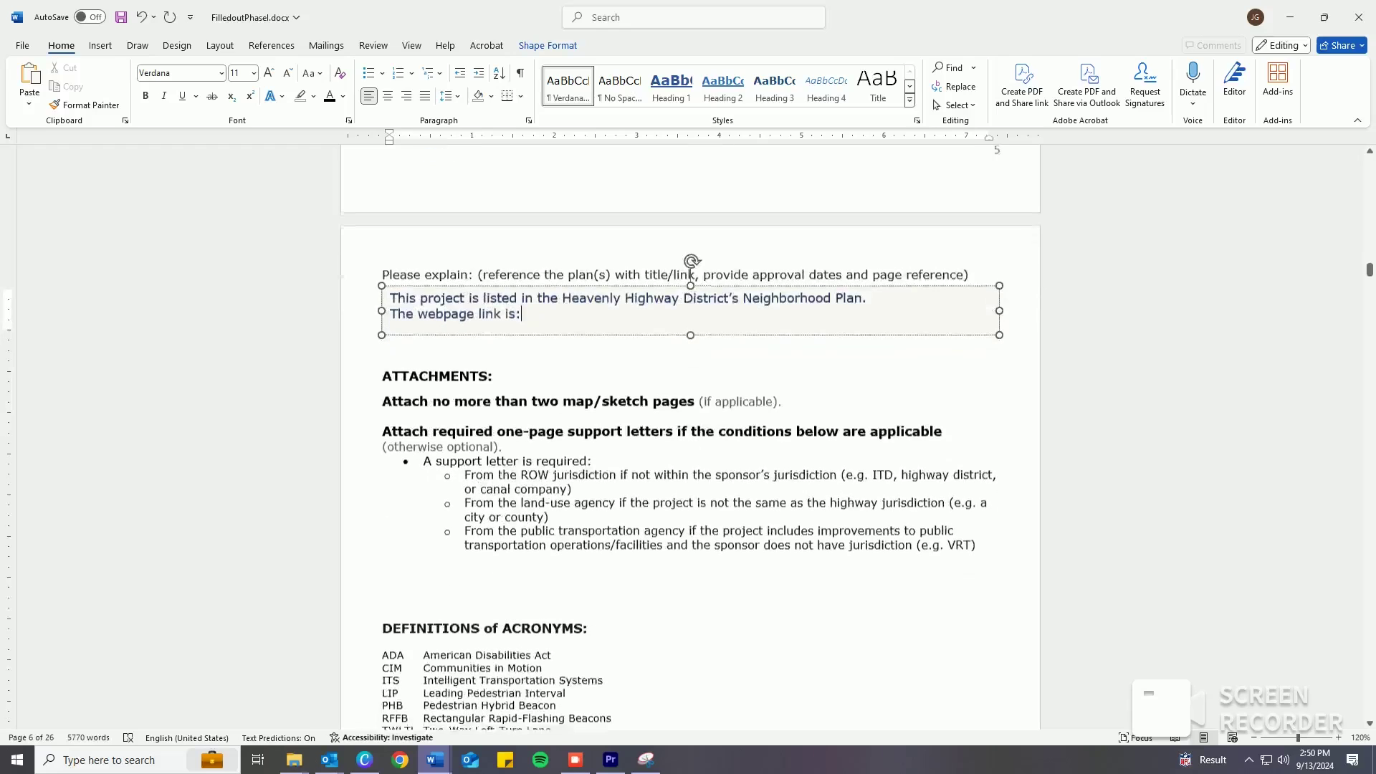